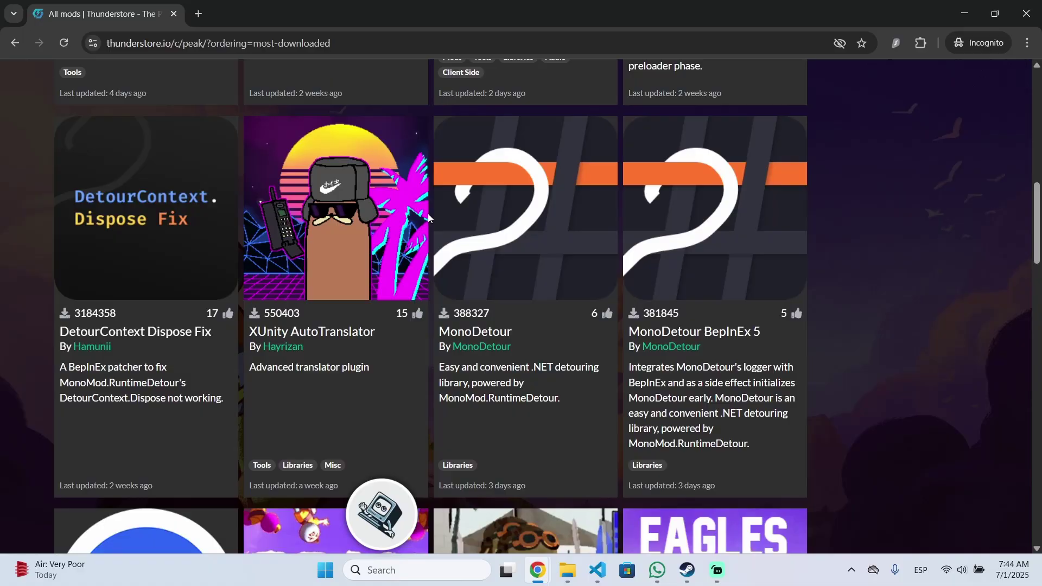
Browse Thunderstore, then find the PEAK community by searching 'peak' under all communities.
scroll(428, 215, "down", 3)
scroll(427, 214, "down", 3)
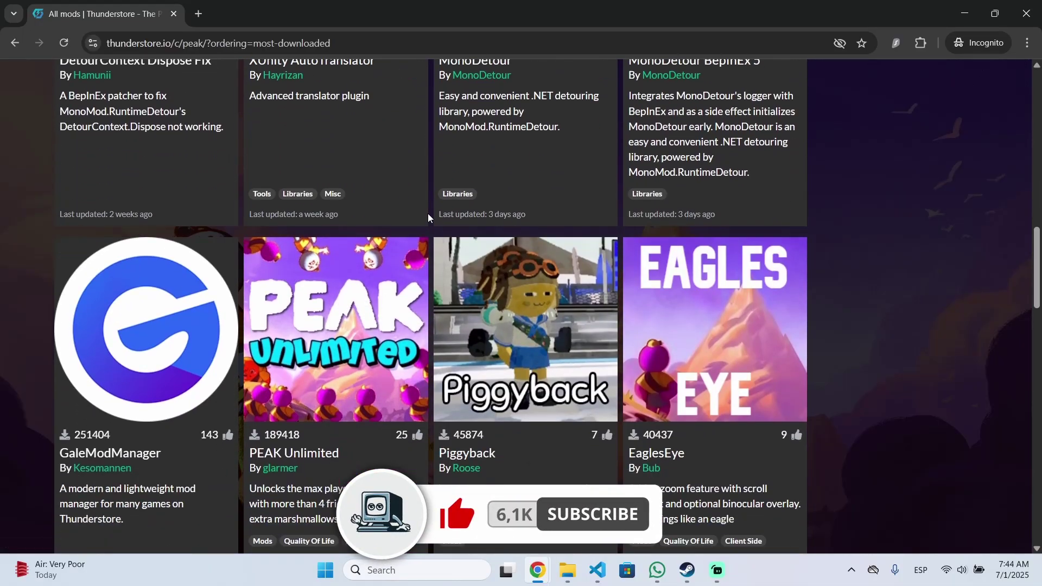
scroll(445, 173, "down", 1)
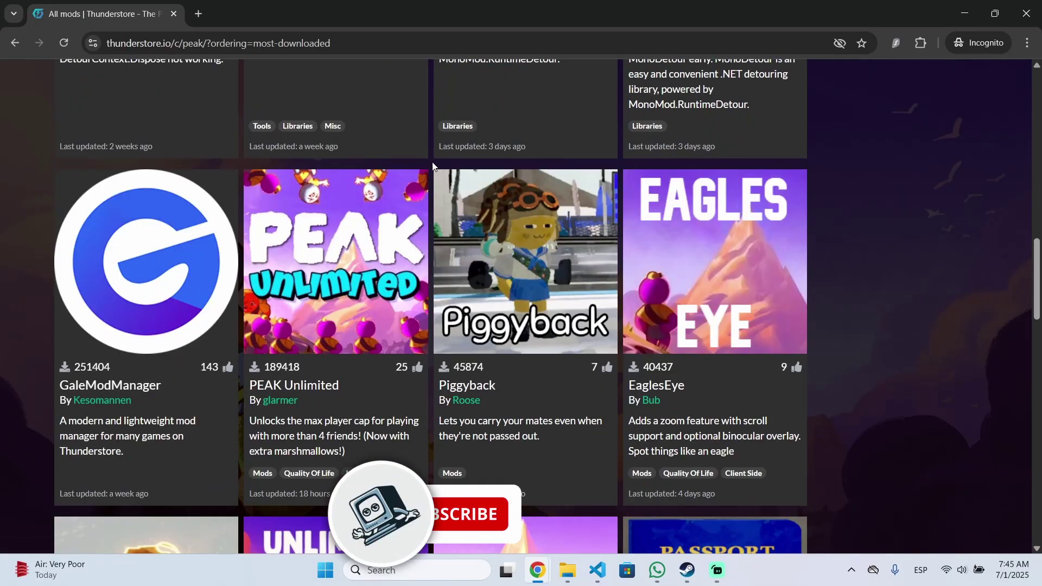
scroll(433, 166, "down", 1)
scroll(430, 184, "down", 1)
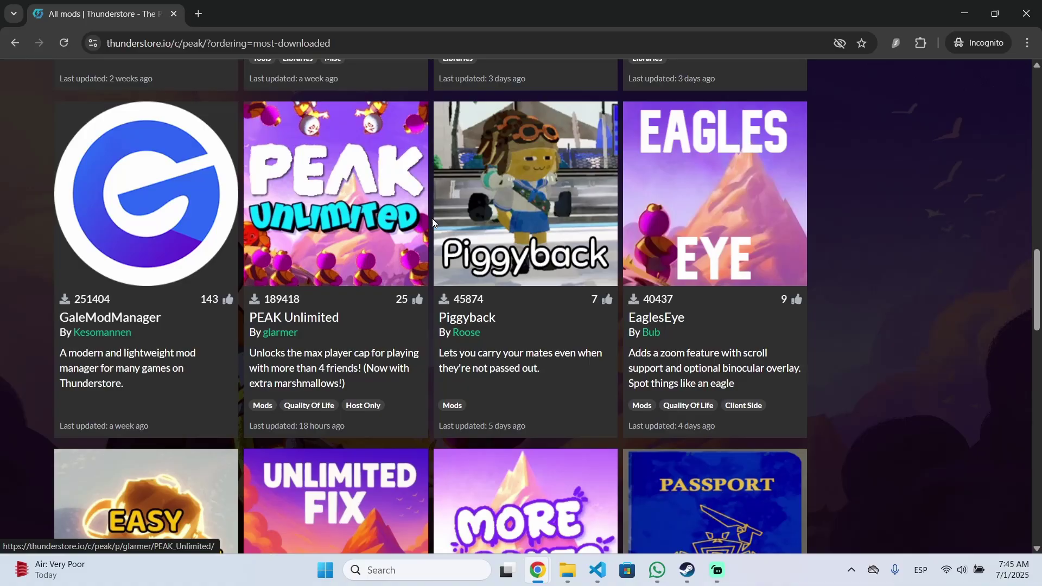
scroll(429, 222, "down", 1)
scroll(427, 222, "up", 1)
scroll(522, 334, "down", 2)
scroll(437, 326, "up", 2)
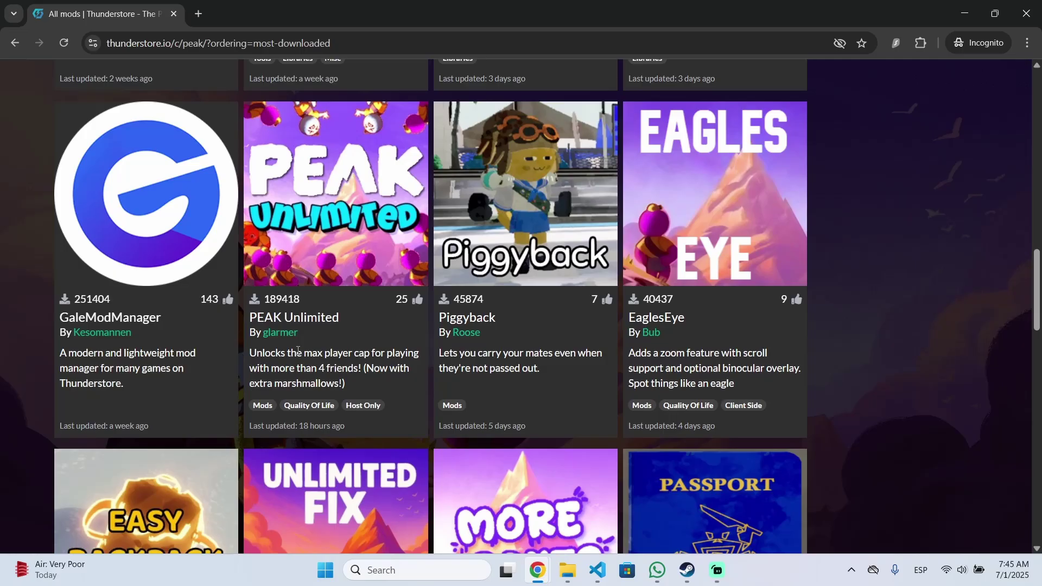
scroll(418, 348, "down", 1)
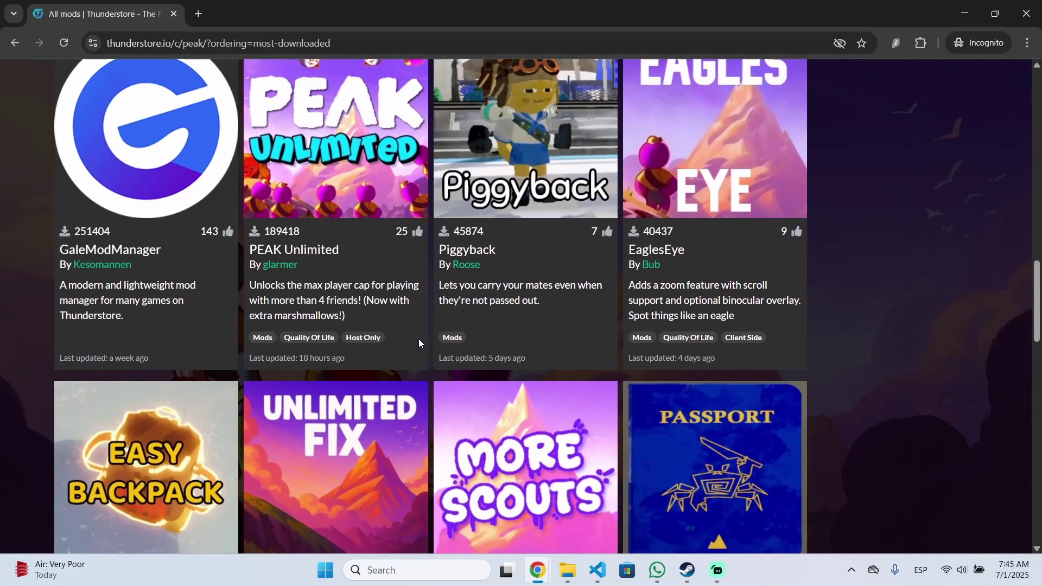
scroll(505, 271, "up", 1)
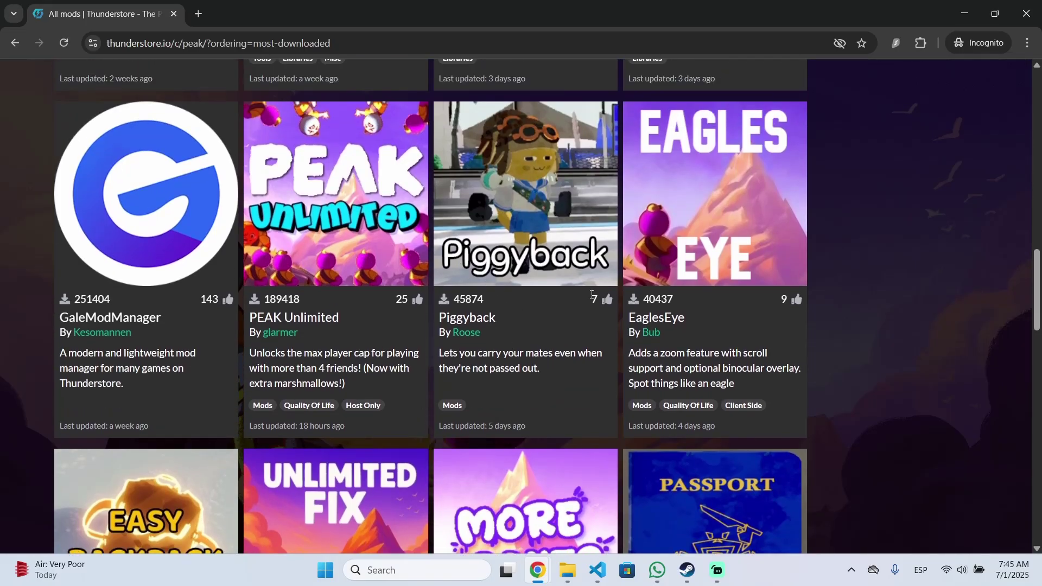
scroll(488, 345, "down", 1)
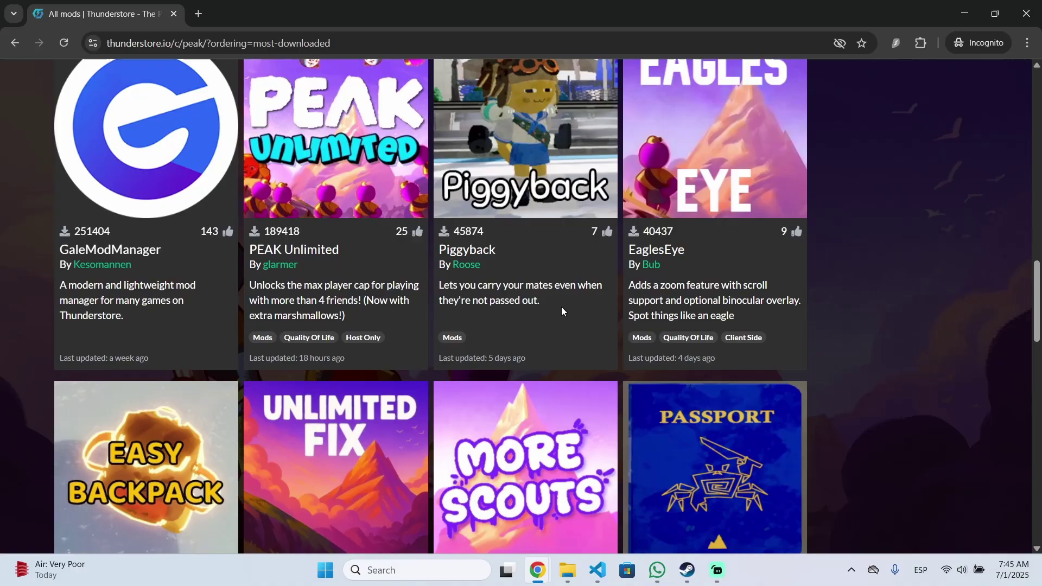
scroll(414, 303, "down", 2)
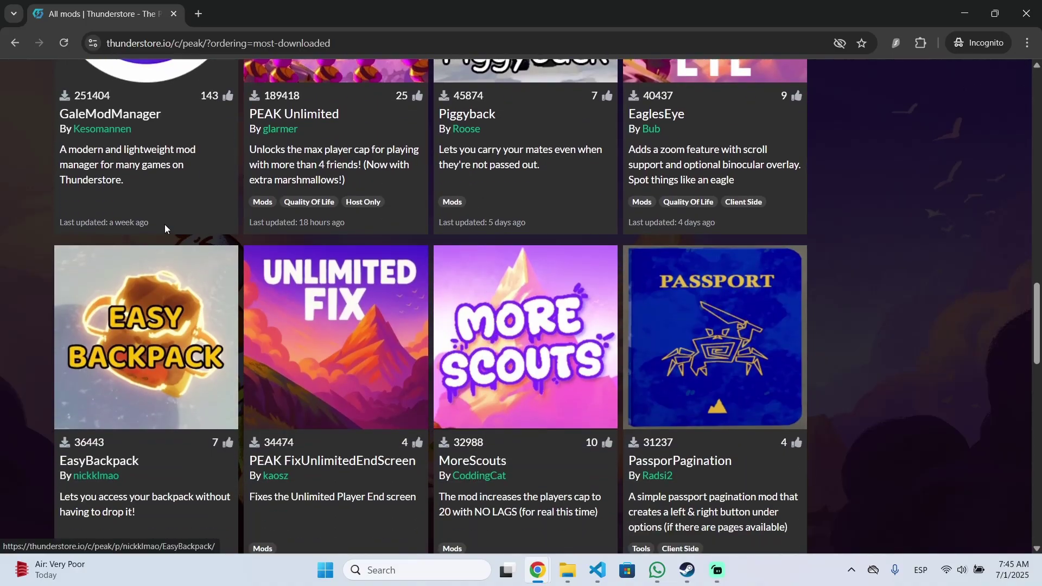
scroll(173, 212, "down", 3)
scroll(185, 195, "down", 3)
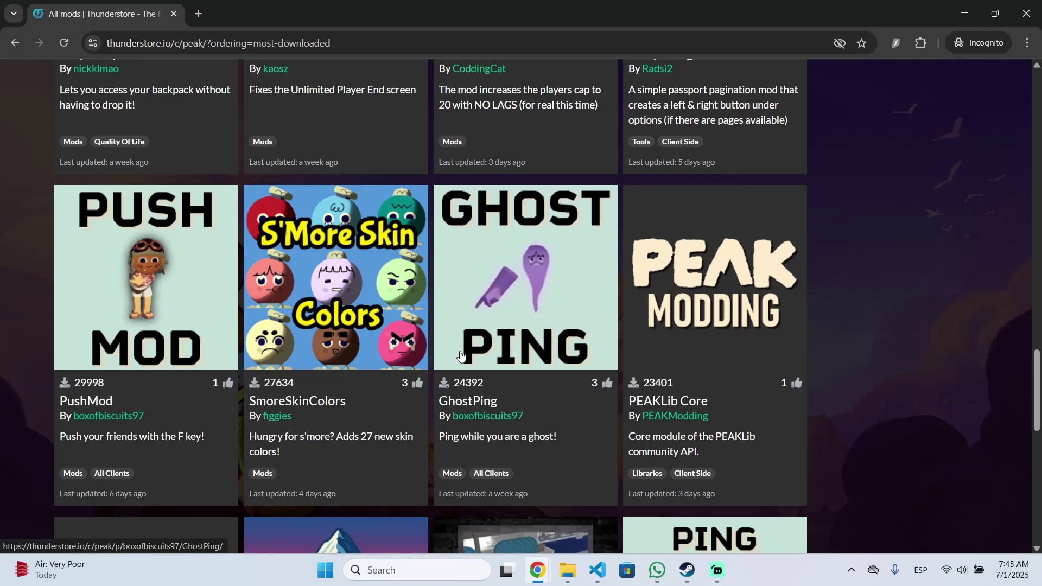
scroll(323, 282, "down", 5)
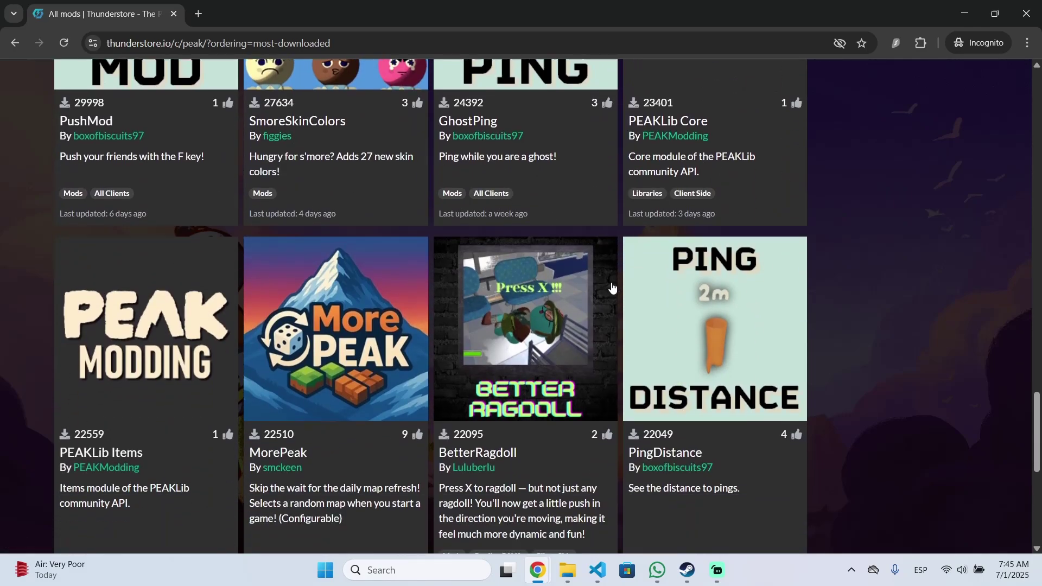
scroll(612, 288, "down", 3)
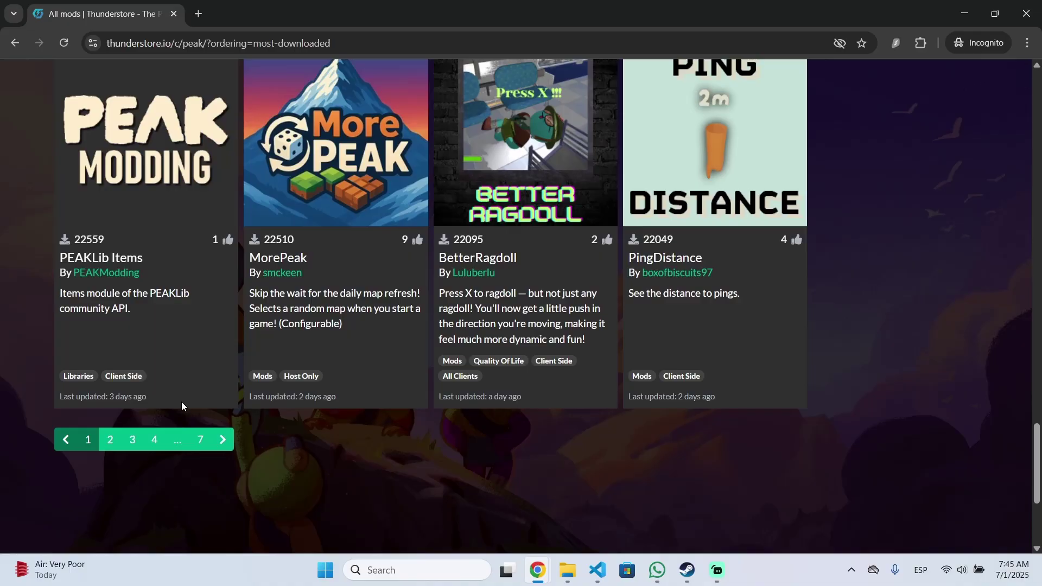
scroll(624, 472, "up", 20)
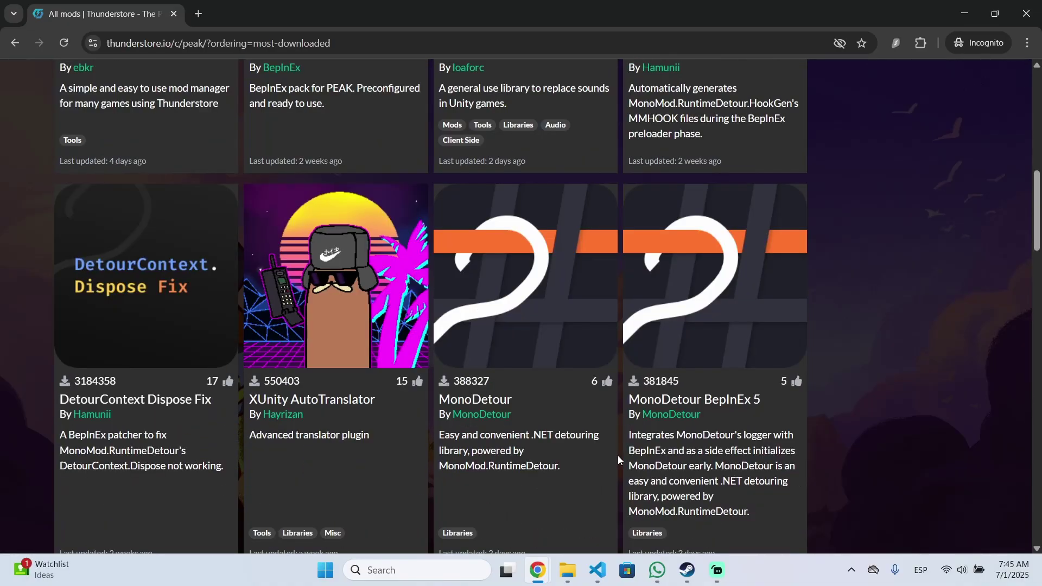
scroll(617, 455, "up", 10)
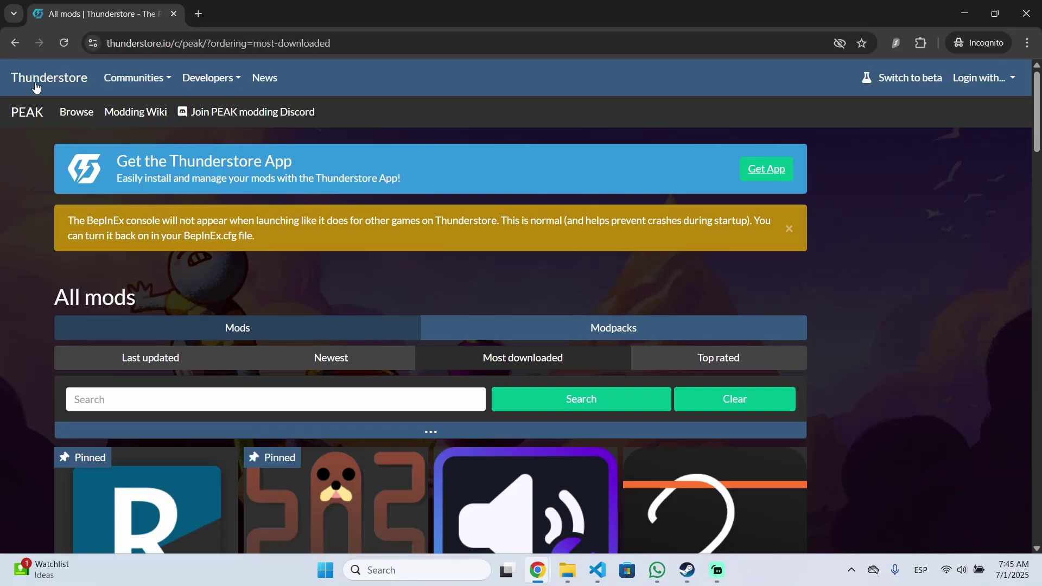
left_click(153, 79)
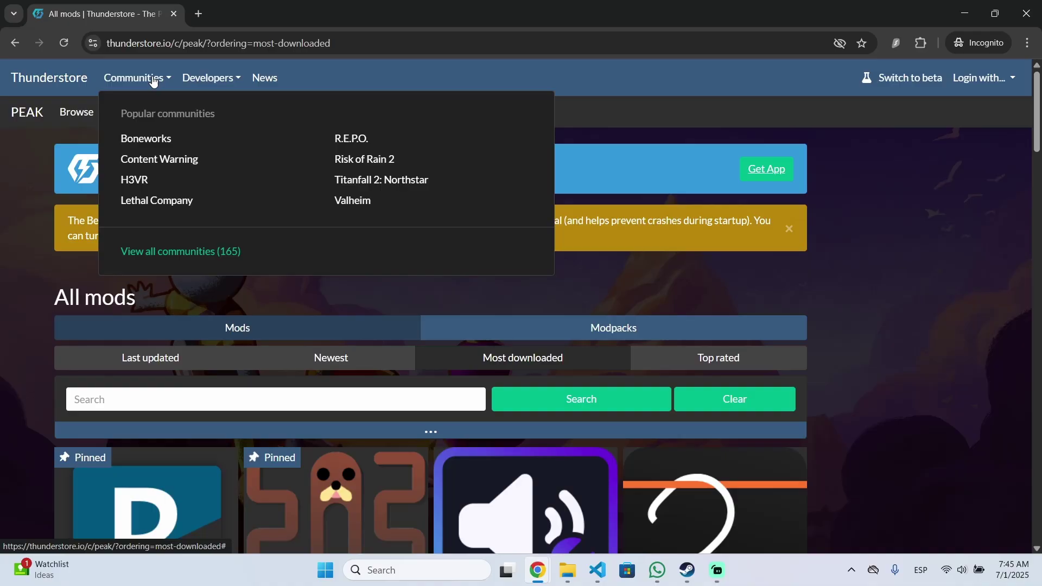
left_click(180, 255)
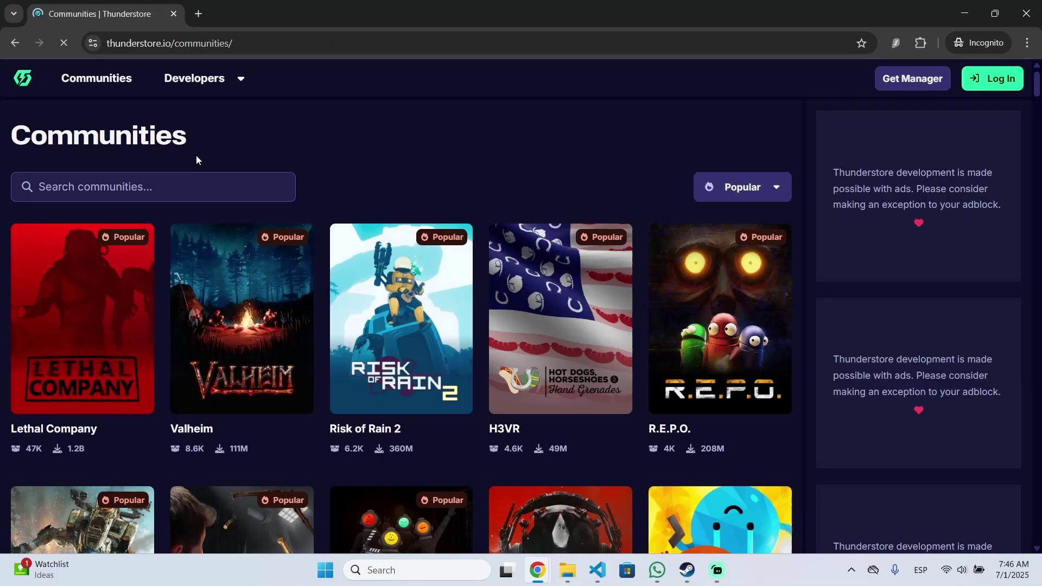
left_click(189, 189)
type("peak")
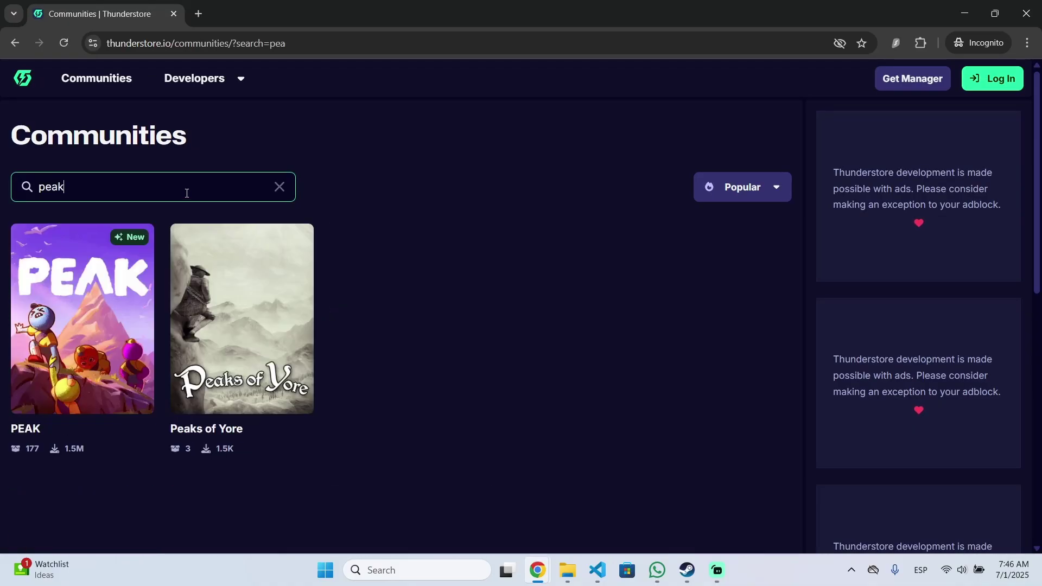
left_click(154, 251)
Open the BepInExPack PEAK package page in a new tab.
scroll(68, 269, "down", 6)
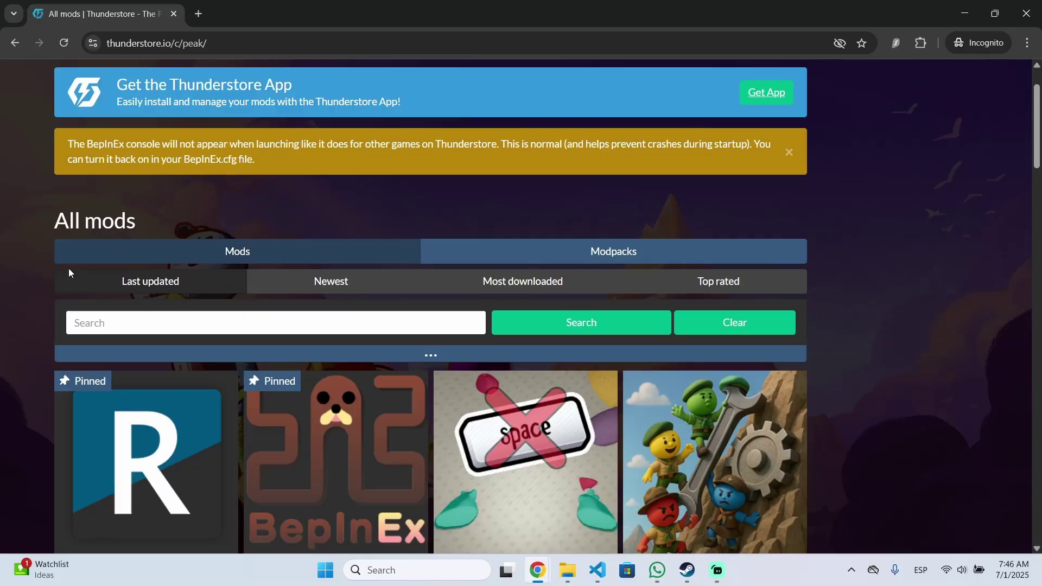
scroll(43, 296, "down", 3)
scroll(184, 320, "up", 6)
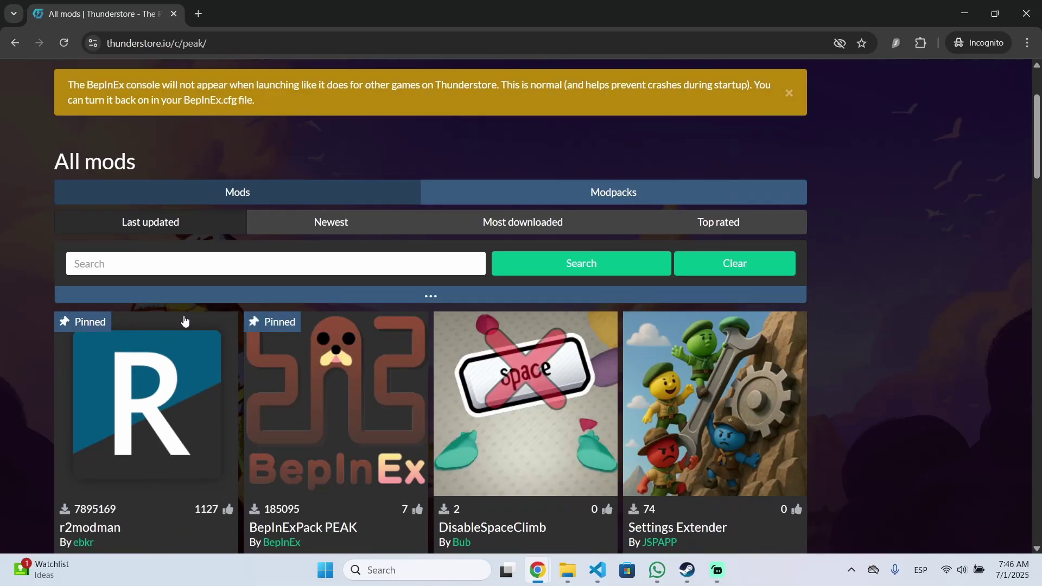
scroll(244, 304, "down", 2)
scroll(280, 277, "down", 1)
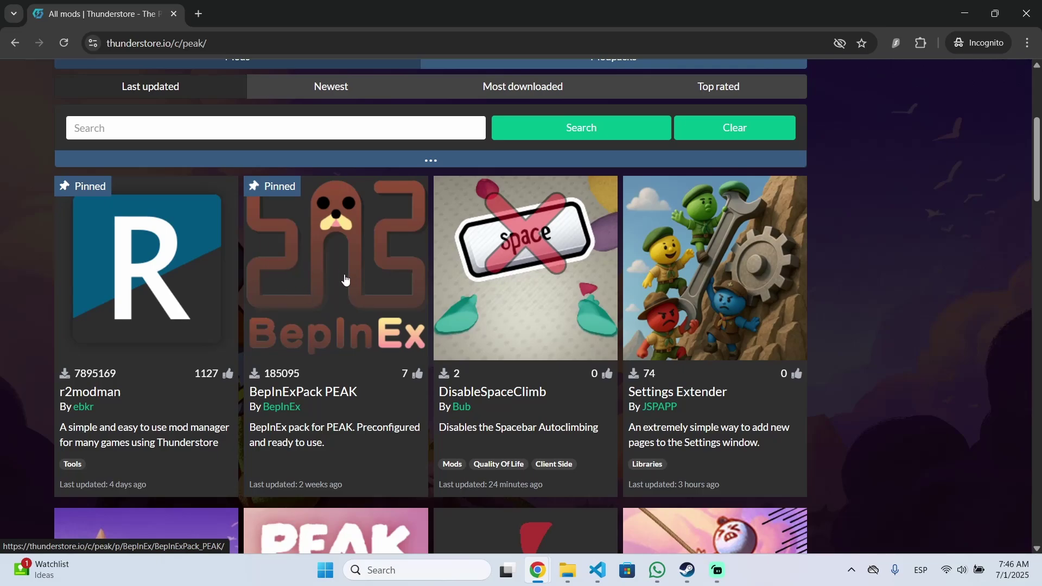
middle_click(325, 253)
key("ctrl+Tab")
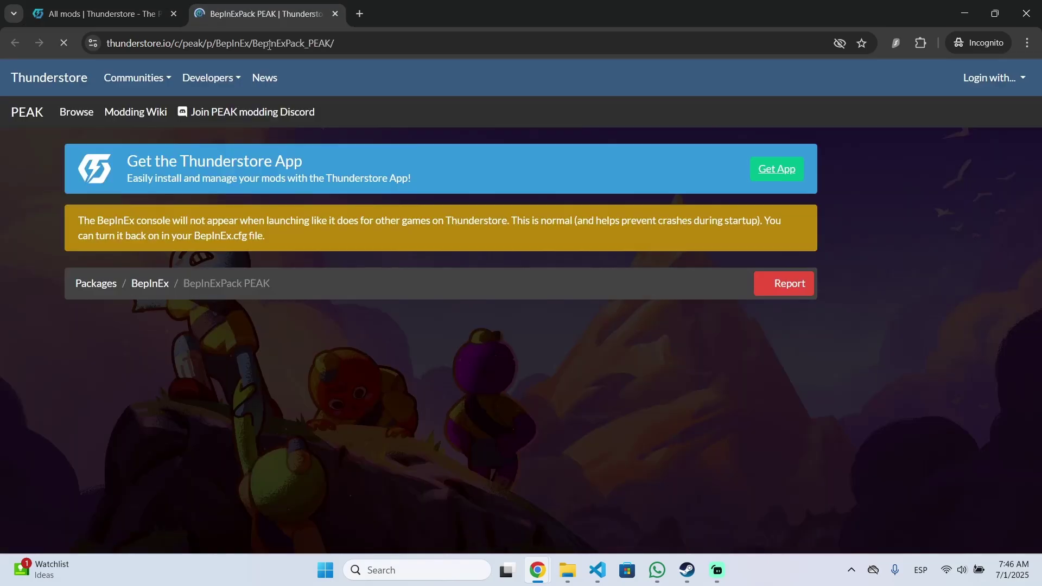
scroll(226, 288, "down", 5)
scroll(225, 284, "down", 2)
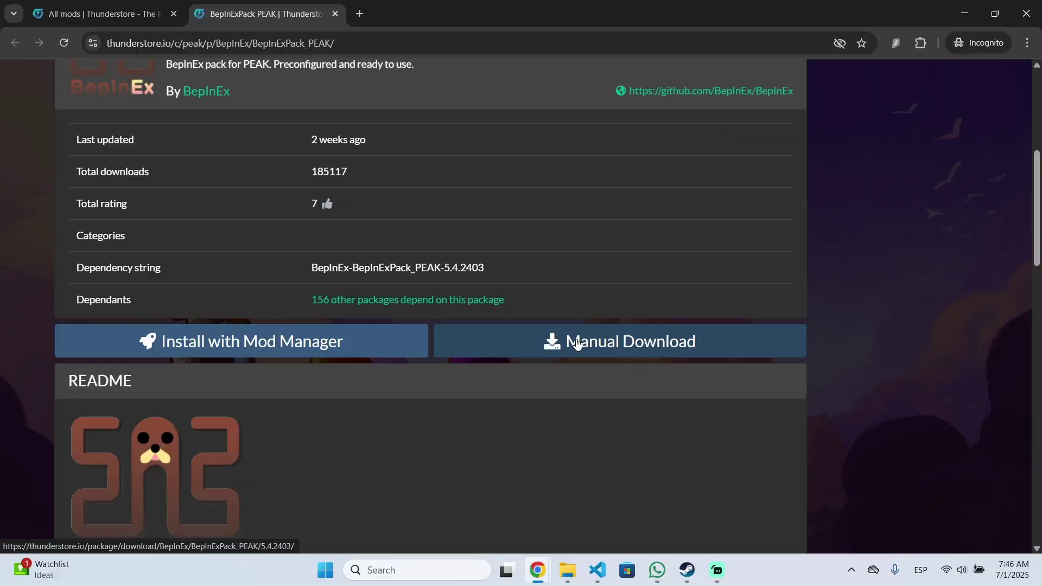
Download the BepInExPack PEAK zip, open its BepInExPack_PEAK folder and select all four items.
left_click(577, 344)
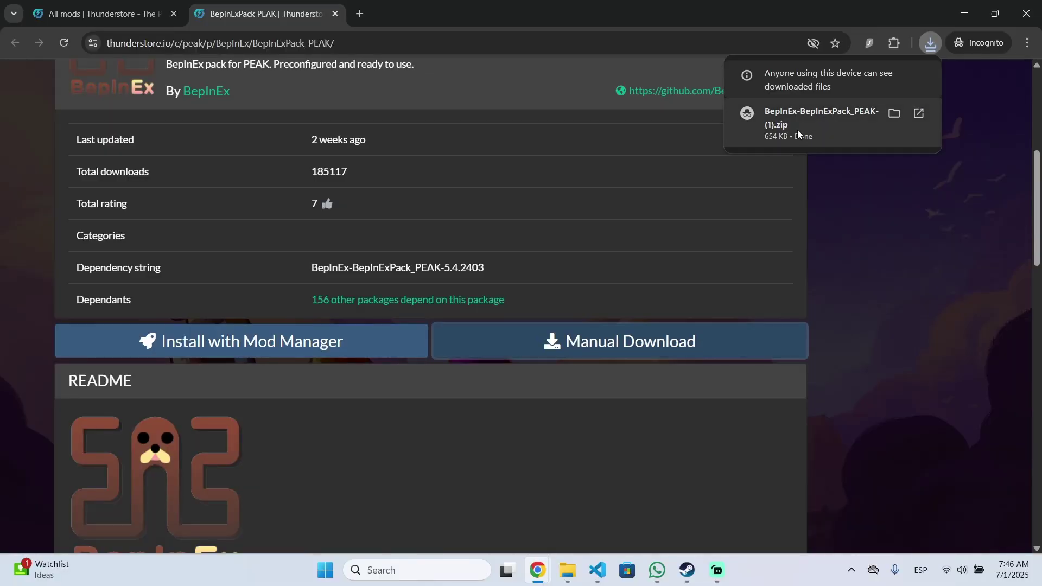
left_click(827, 126)
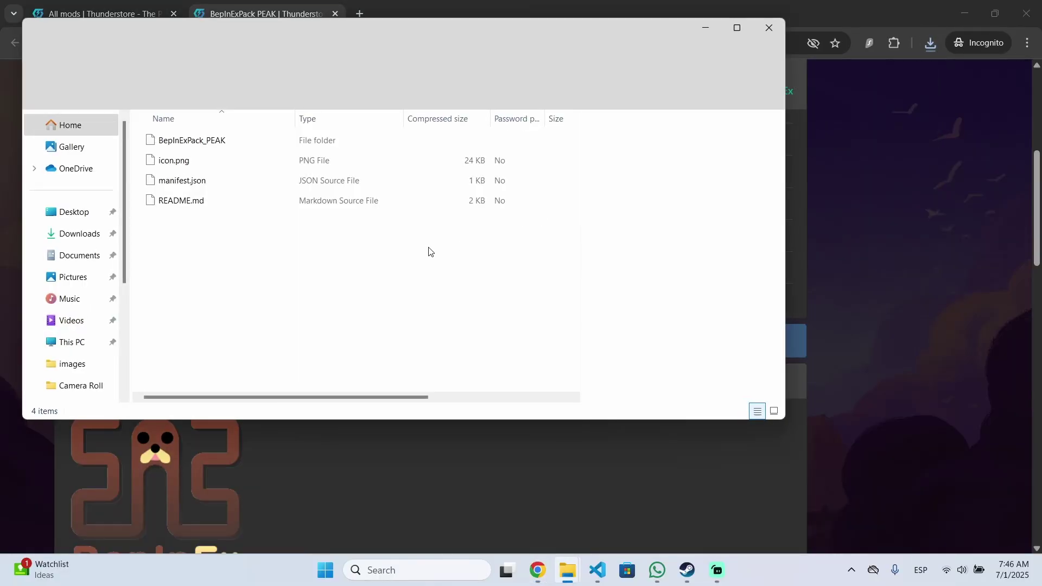
double_click(237, 142)
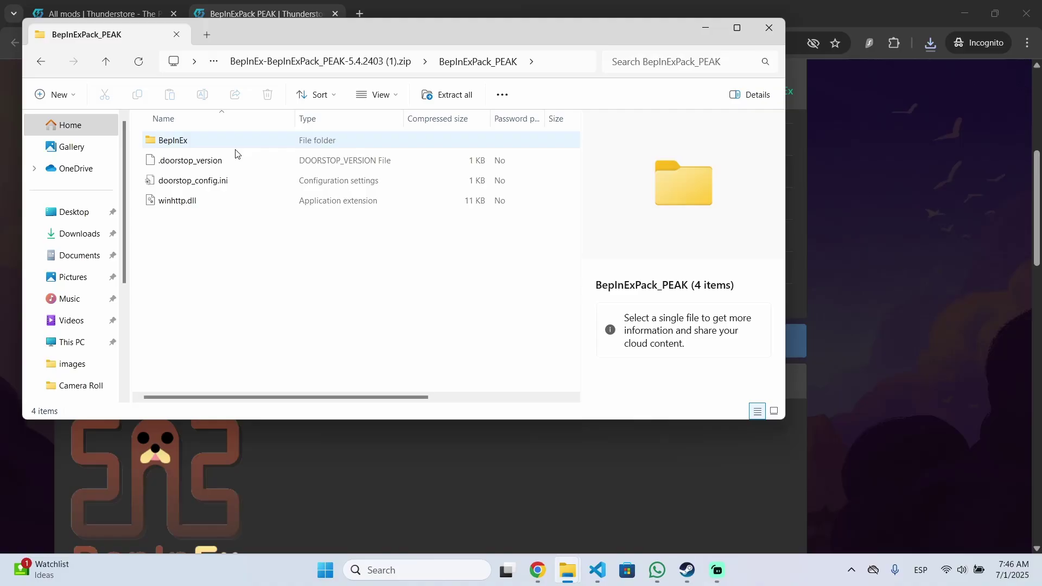
left_click_drag(208, 247, 233, 138)
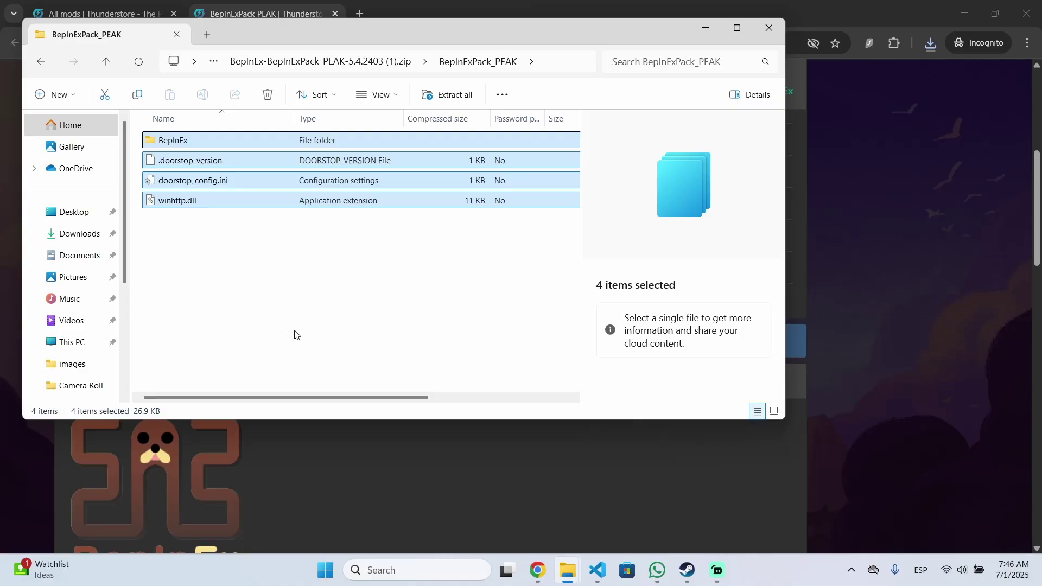
Search the Steam library for 'peak' and bring up PEAK's right-click options.
left_click(687, 570)
mouse_move(123, 34)
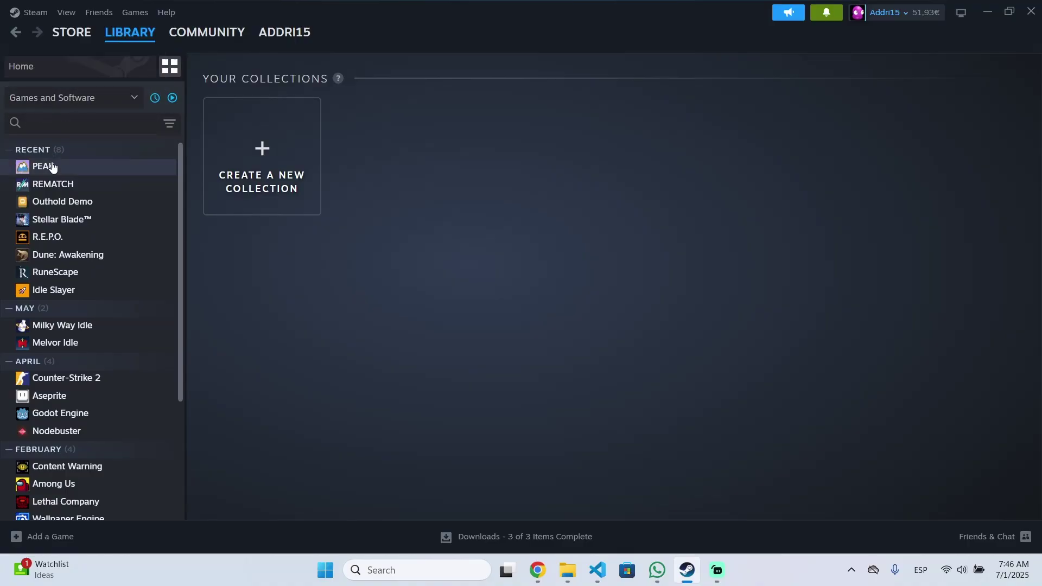
left_click(76, 128)
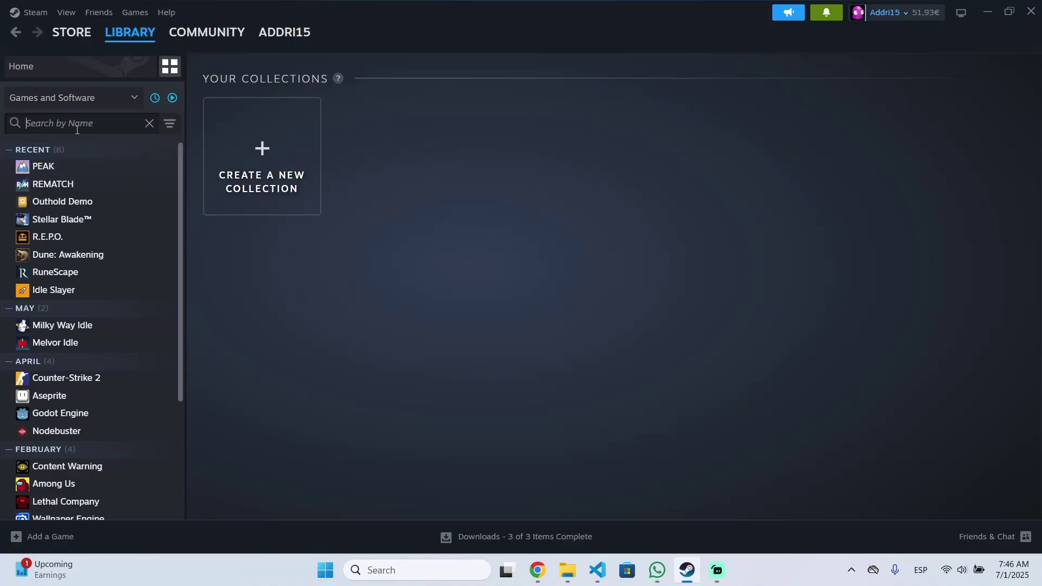
type("peak")
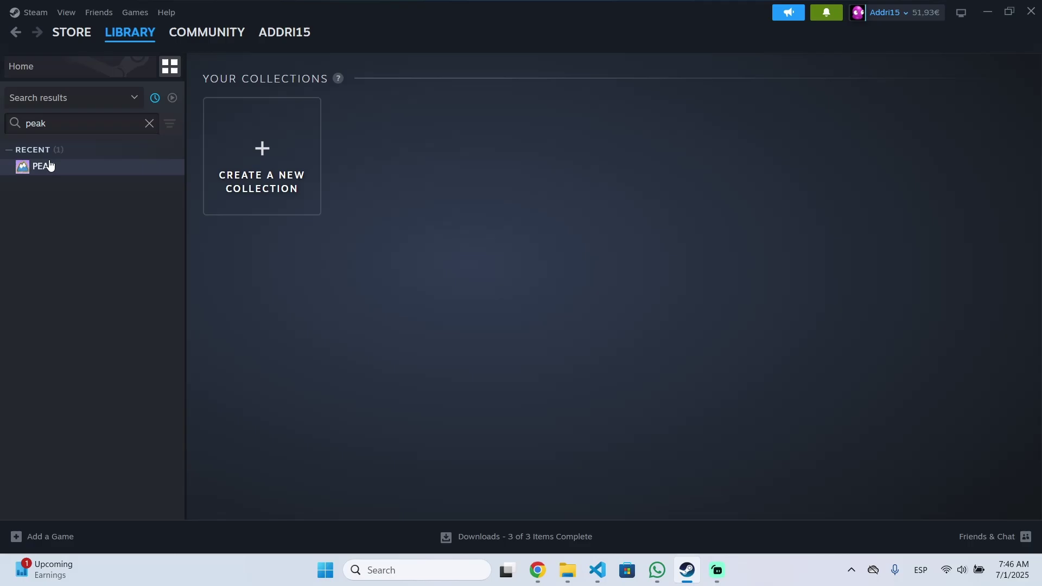
right_click(50, 165)
Open PEAK's local game folder from Steam and place it beside the archive window.
mouse_move(107, 243)
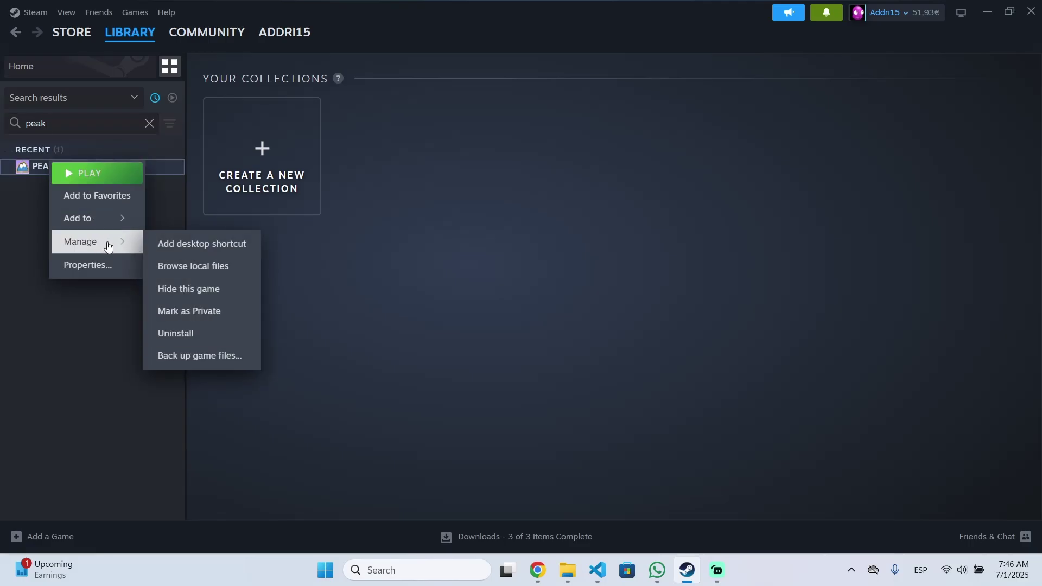
left_click(213, 266)
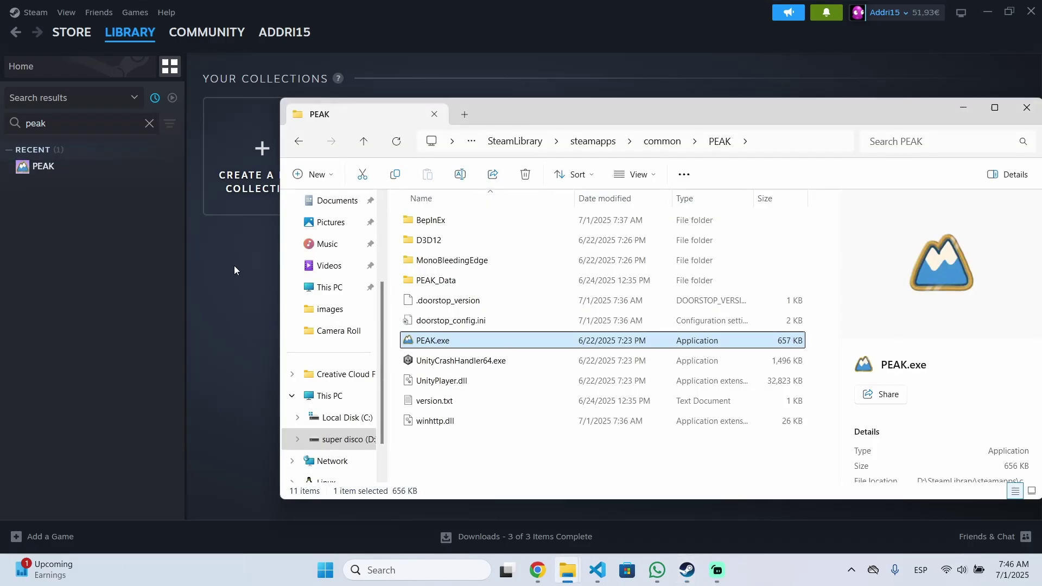
left_click(987, 12)
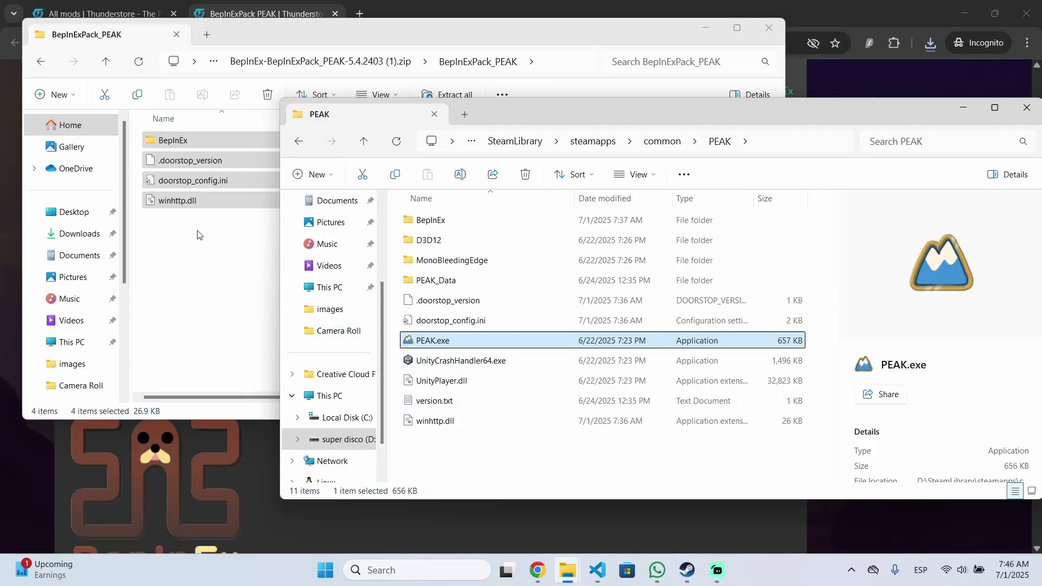
left_click_drag(527, 115, 619, 128)
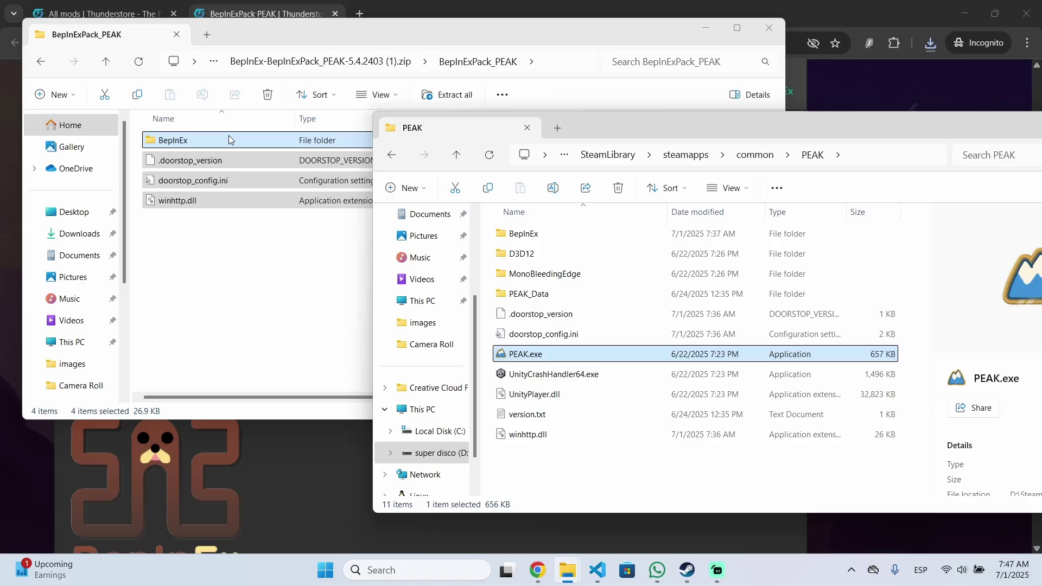
Copy the four BepInEx pack items into the PEAK folder, replacing the existing files.
left_click_drag(227, 142, 598, 466)
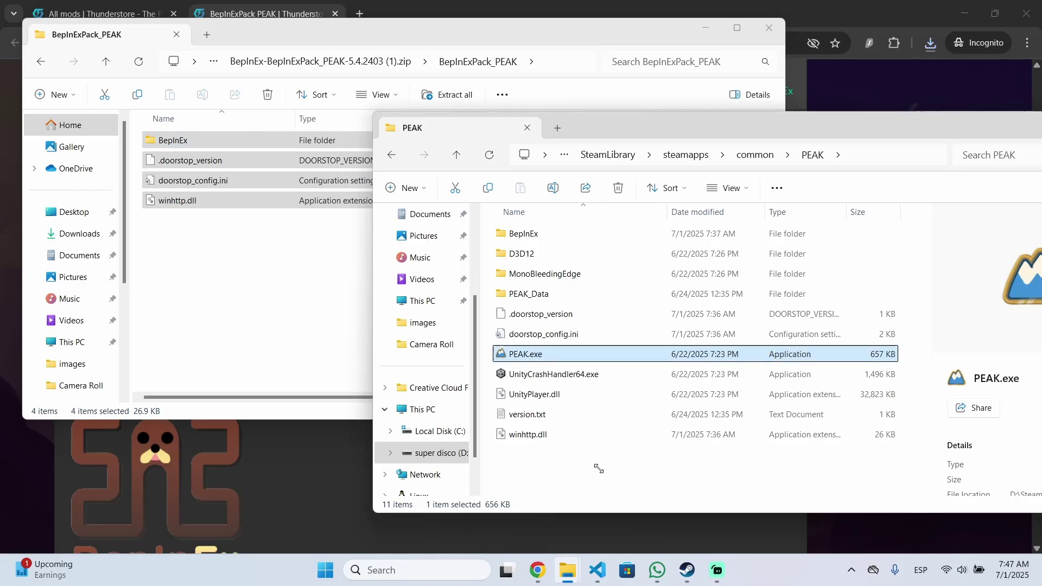
left_click_drag(504, 148, 409, 164)
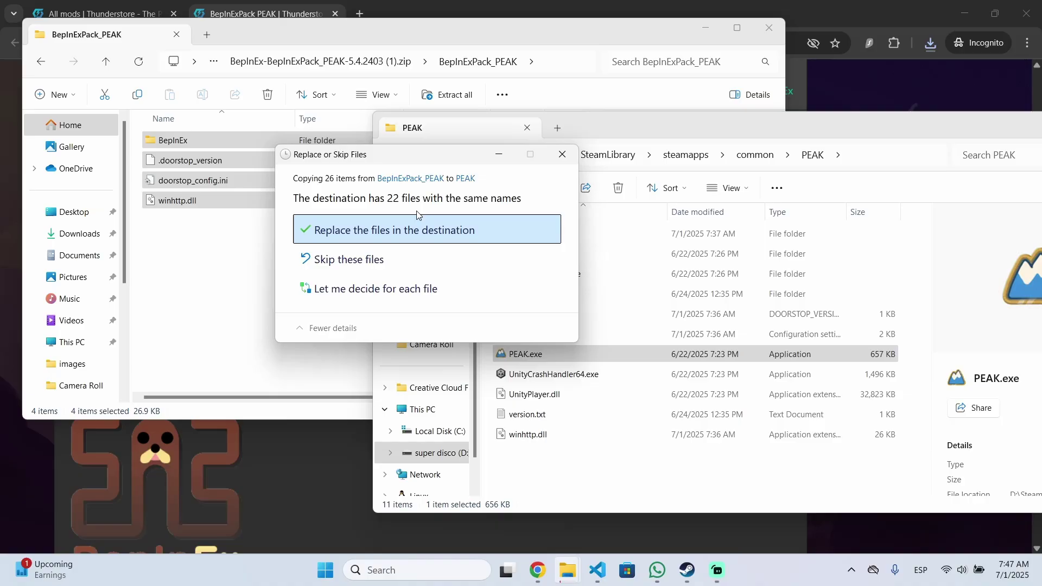
left_click(365, 234)
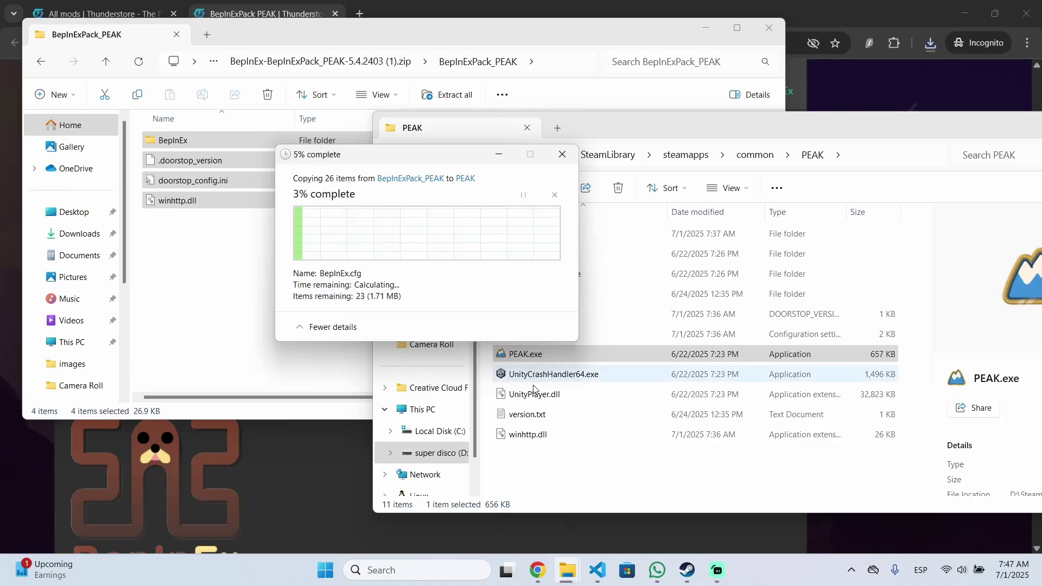
left_click(622, 468)
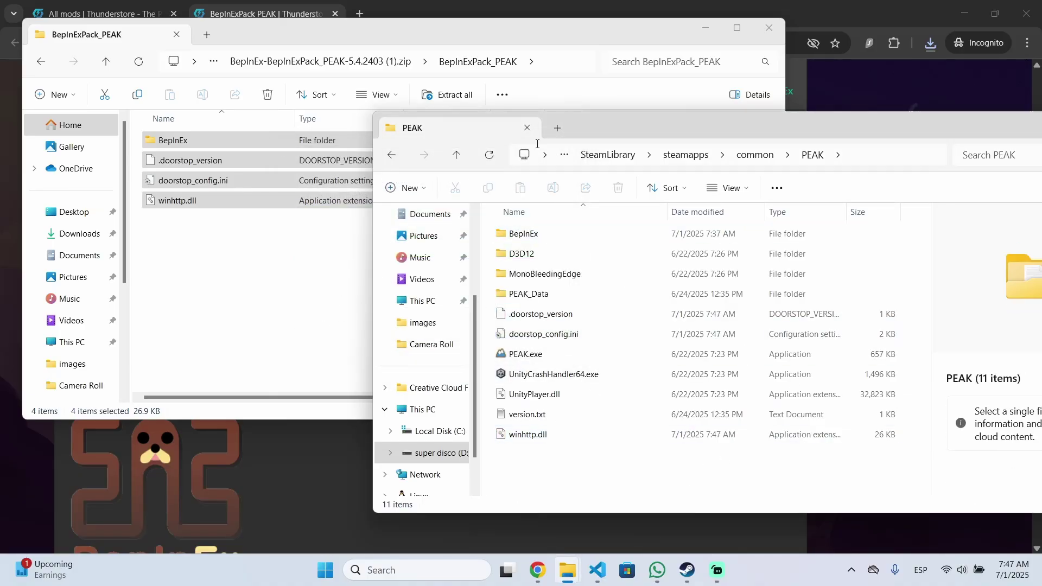
Run PEAK.exe once to its v.1.5.a main menu, then return to the PEAK folder.
left_click_drag(652, 132, 456, 103)
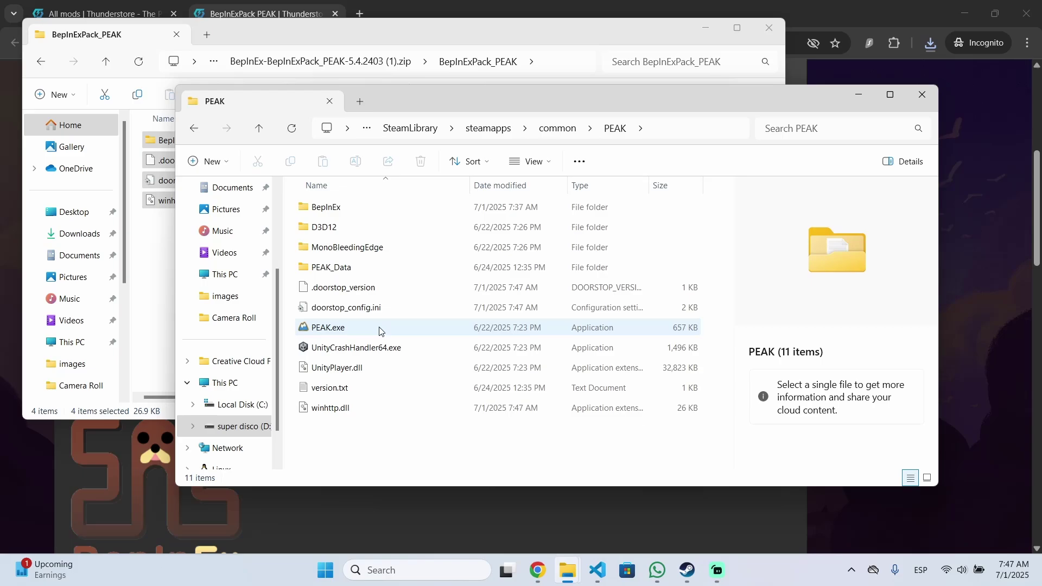
double_click(355, 326)
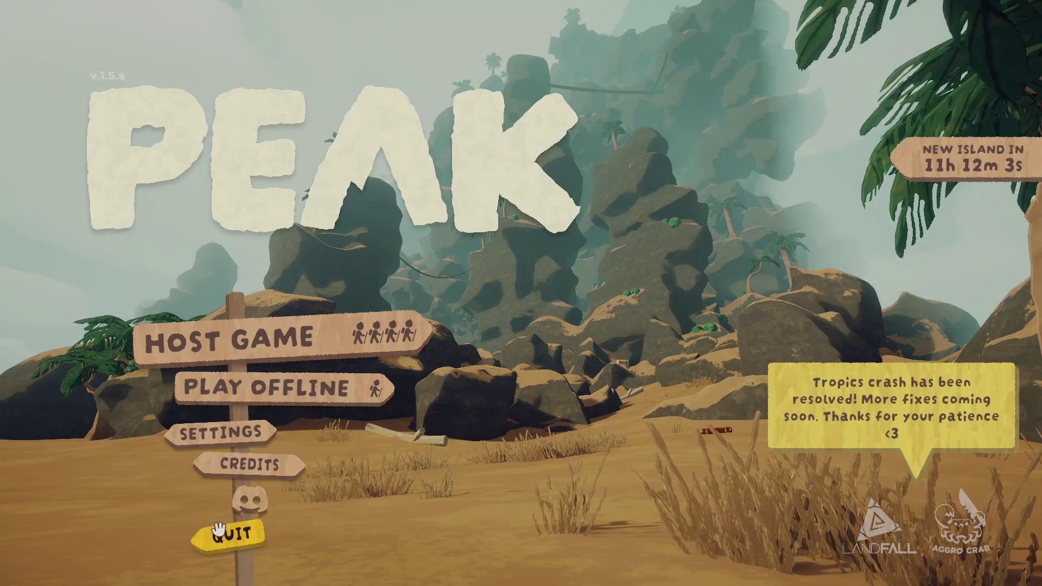
left_click(219, 529)
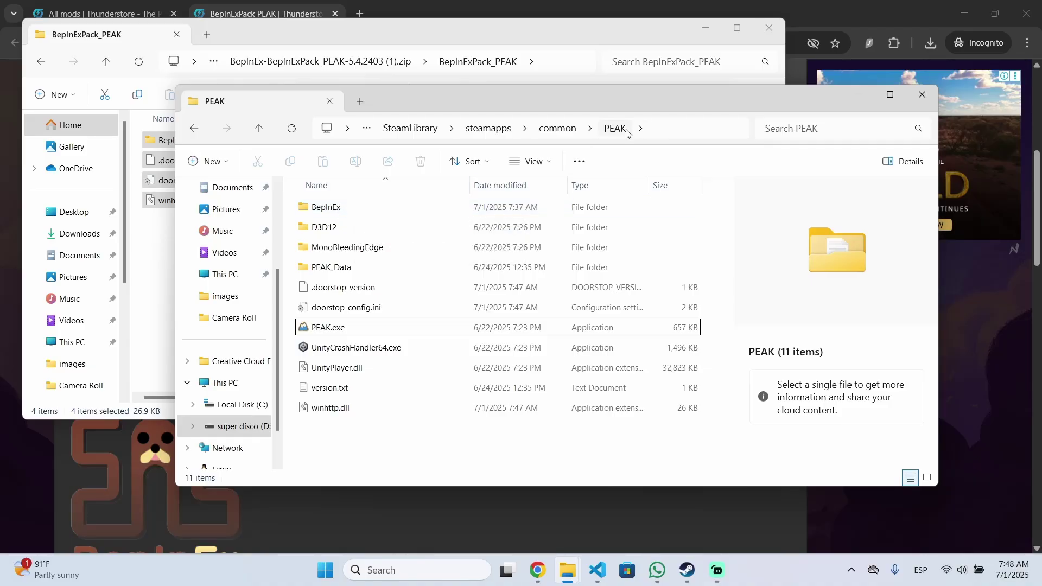
left_click_drag(603, 113, 693, 119)
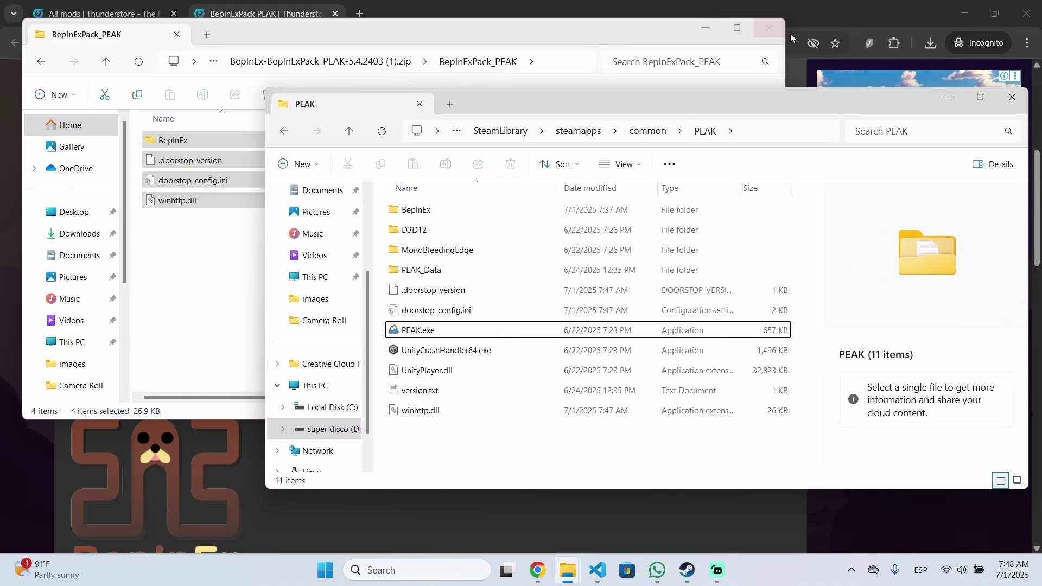
Close the archive window and navigate into PEAK's empty BepInEx\plugins folder.
left_click(769, 27)
left_click_drag(545, 100, 410, 79)
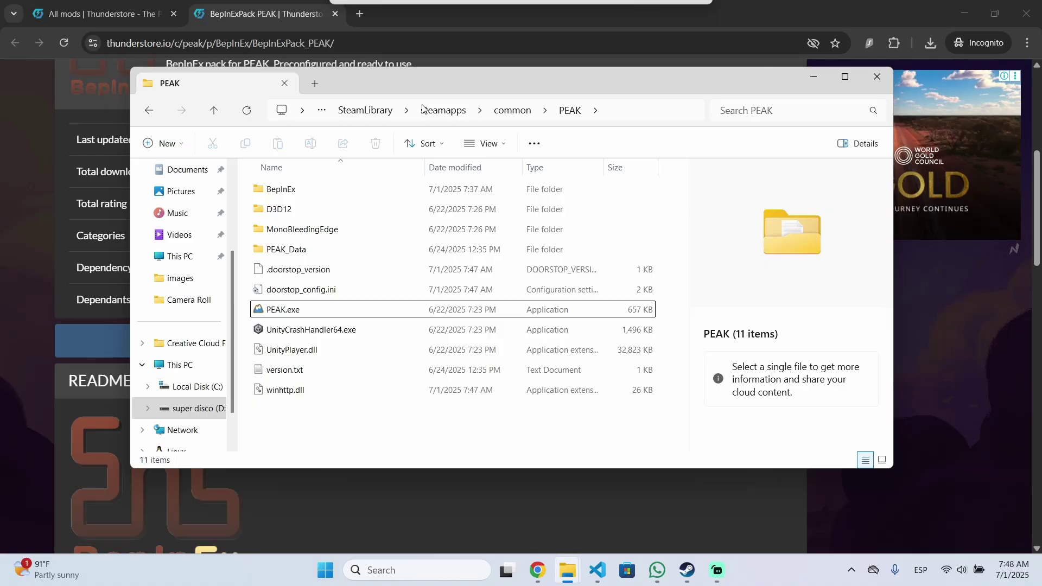
double_click(310, 190)
double_click(322, 270)
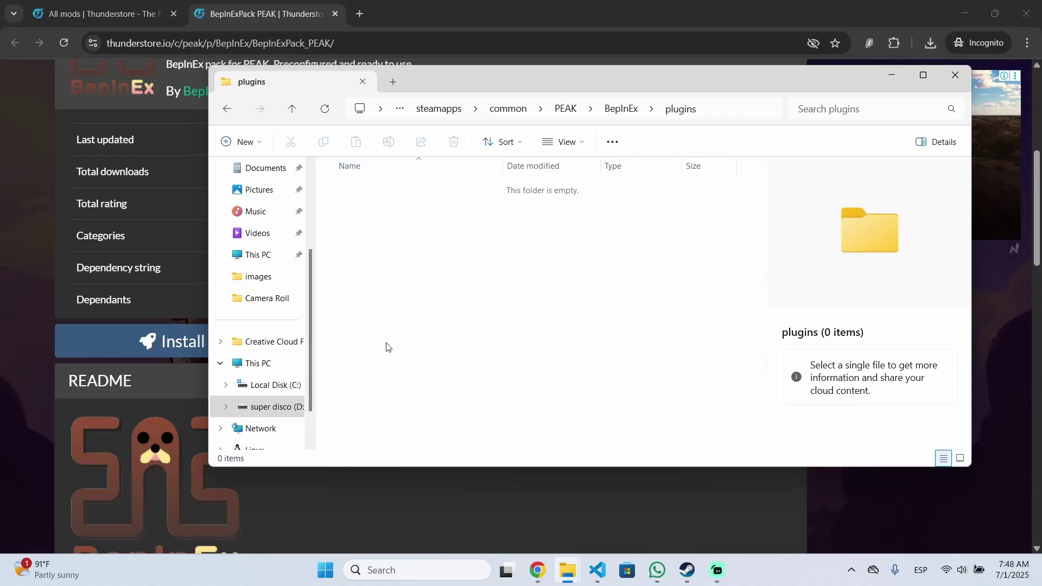
Sort PEAK's All mods list by Most downloaded and scroll down to PEAK Unlimited.
left_click(83, 5)
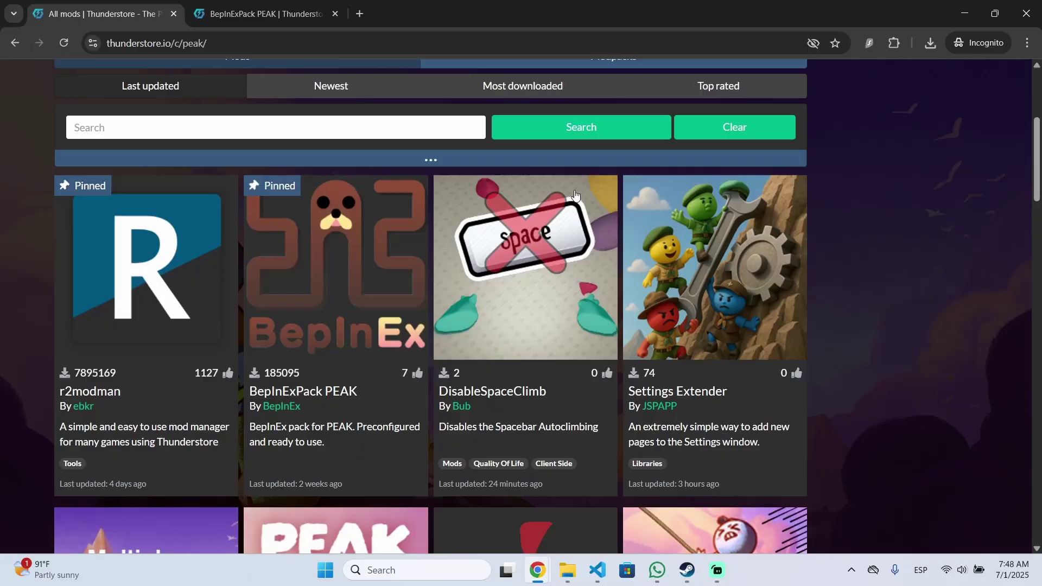
scroll(559, 221, "up", 1)
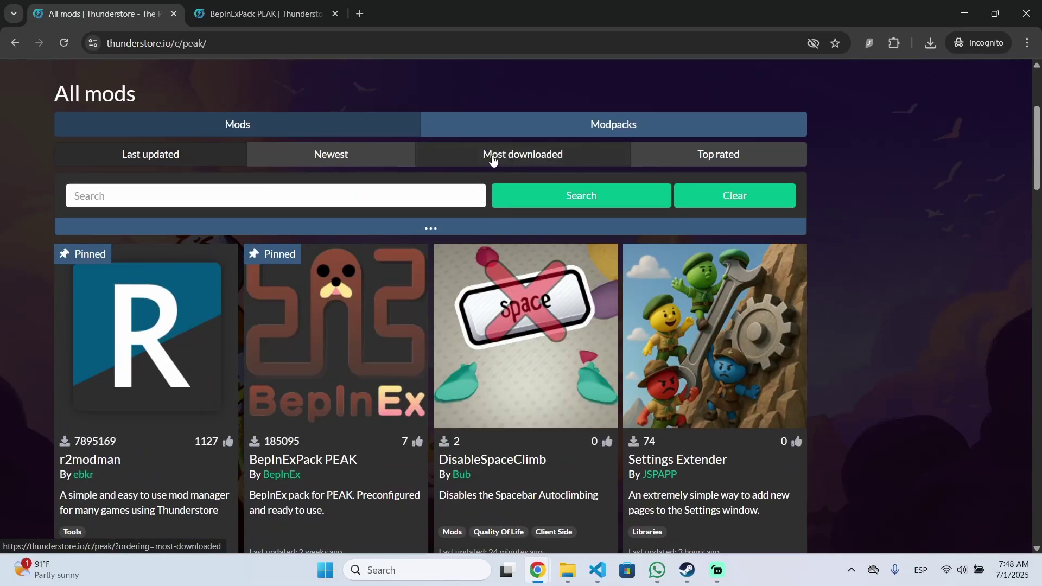
left_click(540, 165)
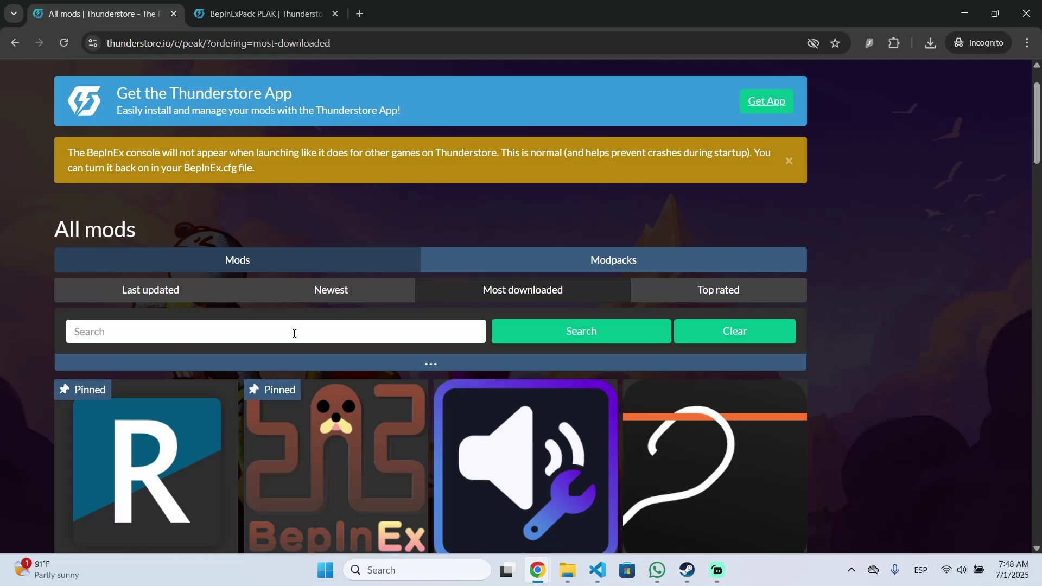
left_click(294, 333)
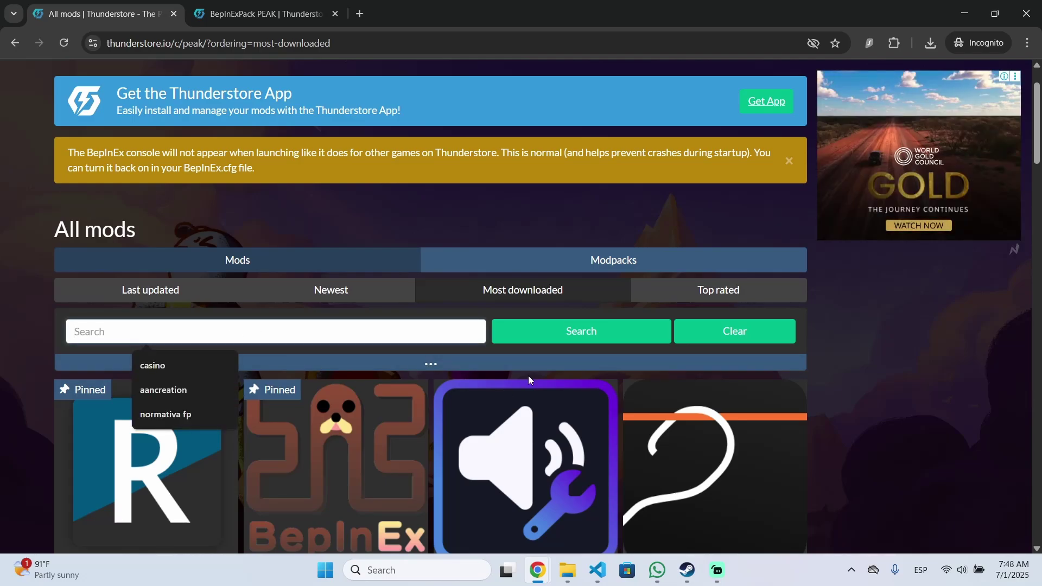
scroll(857, 347, "down", 1)
scroll(856, 344, "down", 15)
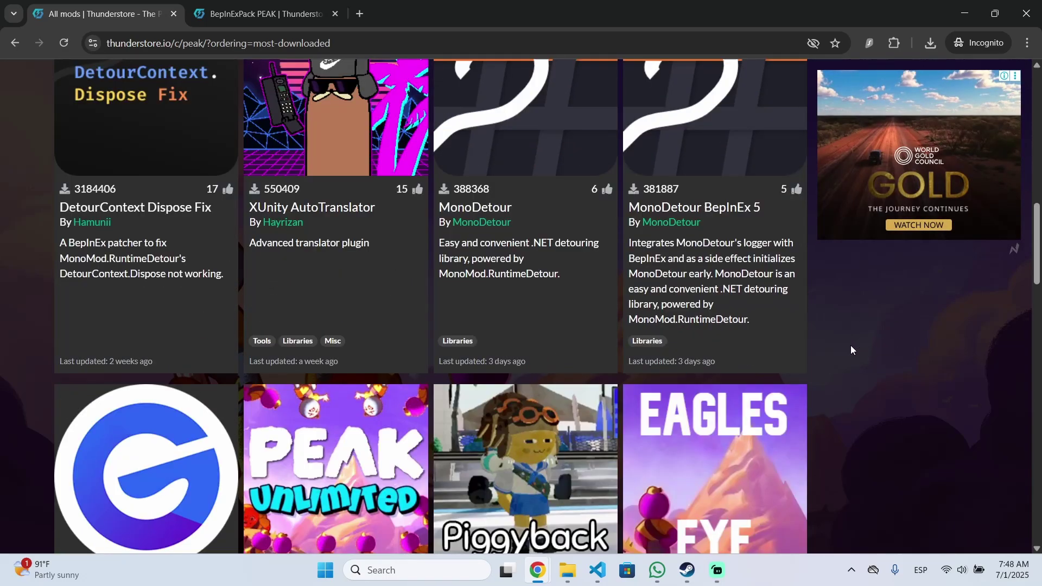
scroll(324, 331, "down", 3)
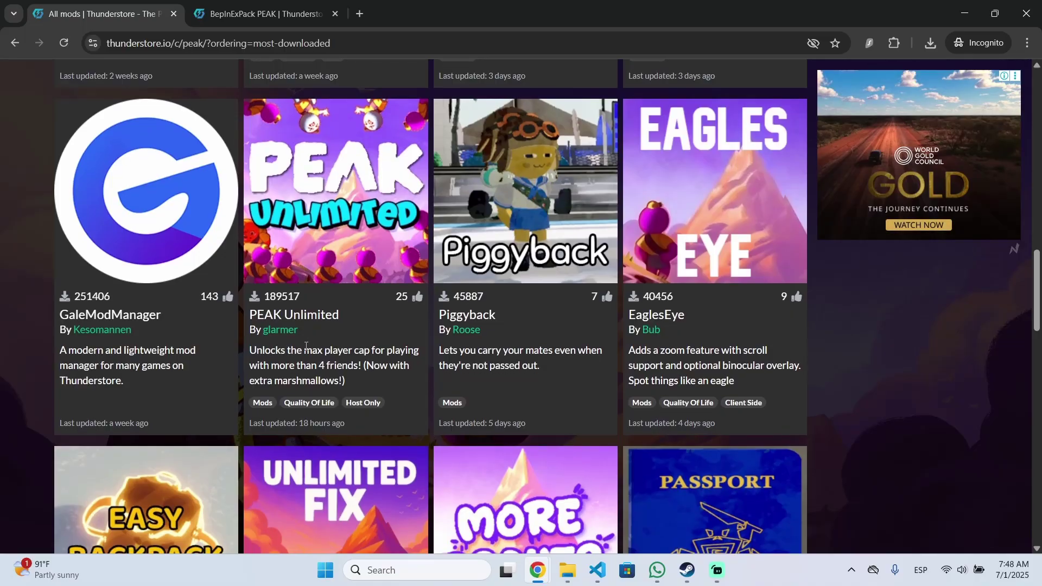
scroll(347, 354, "down", 2)
scroll(314, 230, "up", 4)
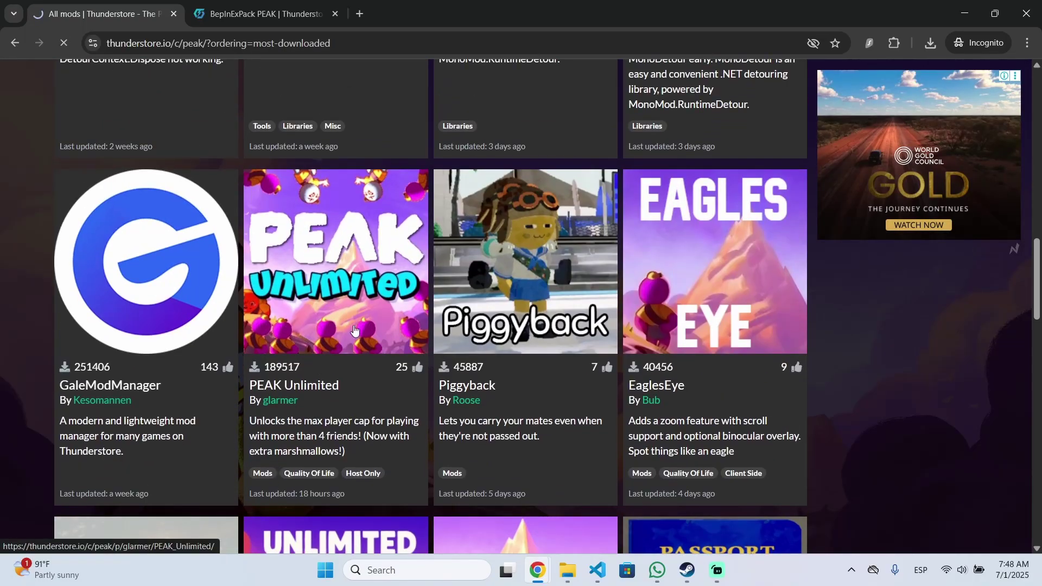
scroll(366, 361, "down", 9)
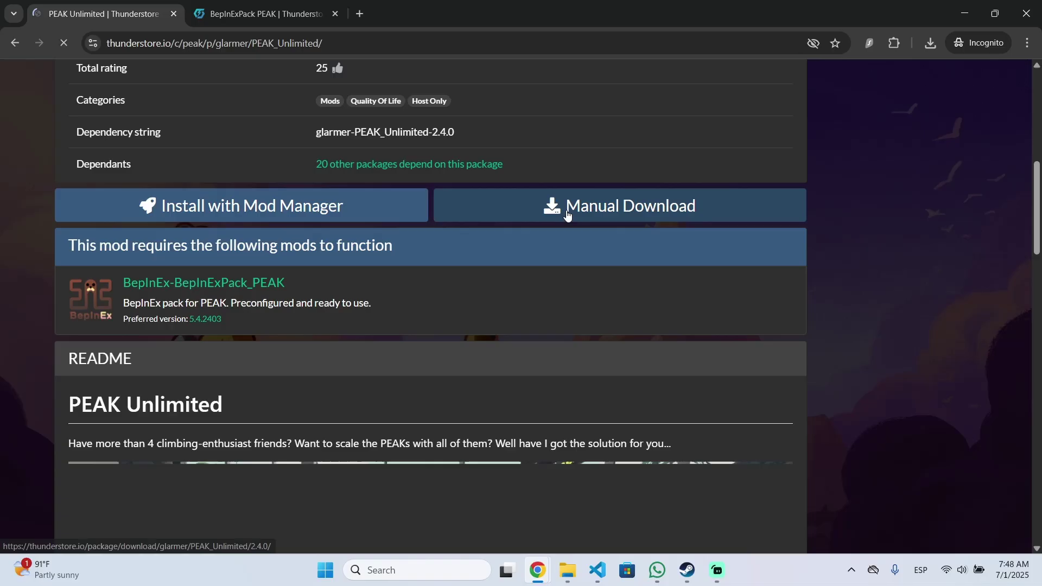
Save the PEAK Unlimited 2.4.0 zip to Downloads and open it.
left_click(567, 215)
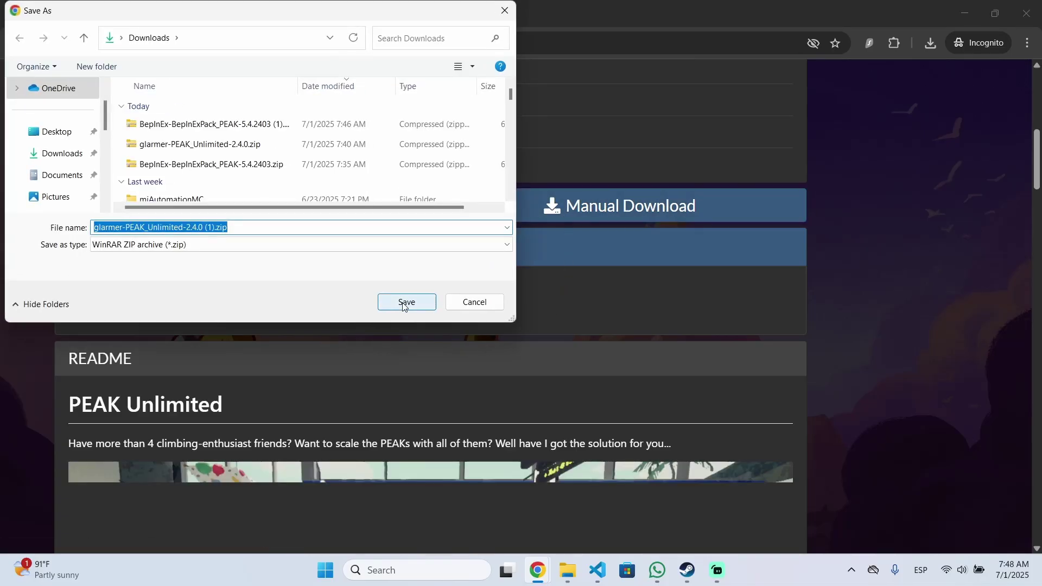
left_click(405, 302)
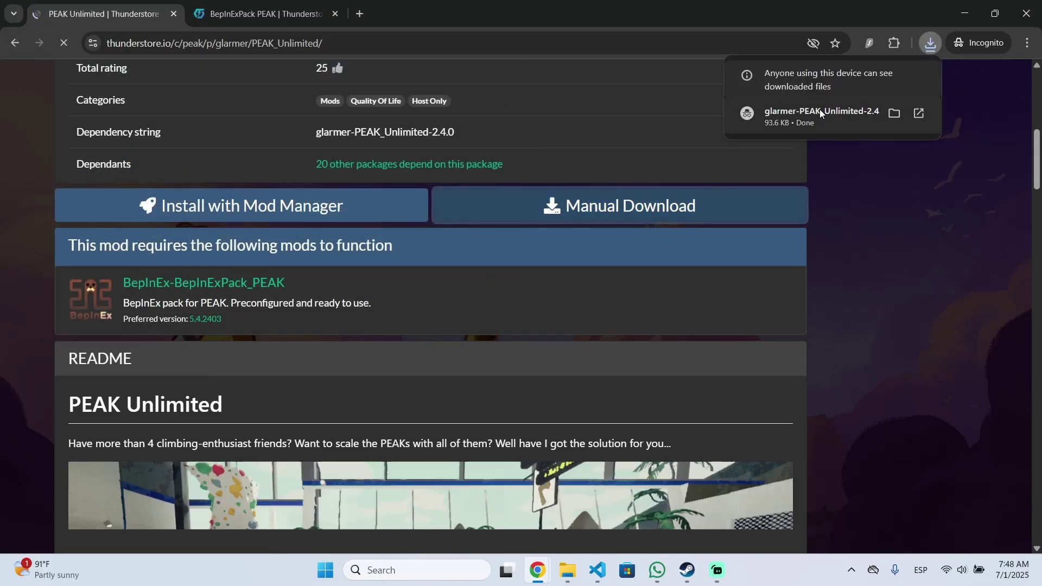
left_click(820, 111)
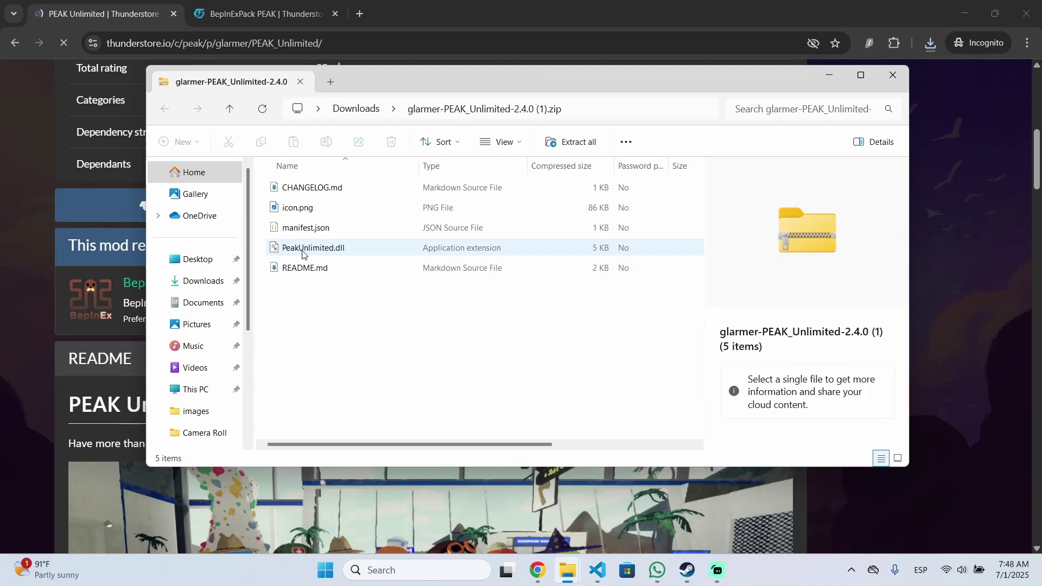
Drag PeakUnlimited.dll from the zip into BepInEx\plugins, then go back to the PEAK folder.
left_click(334, 255)
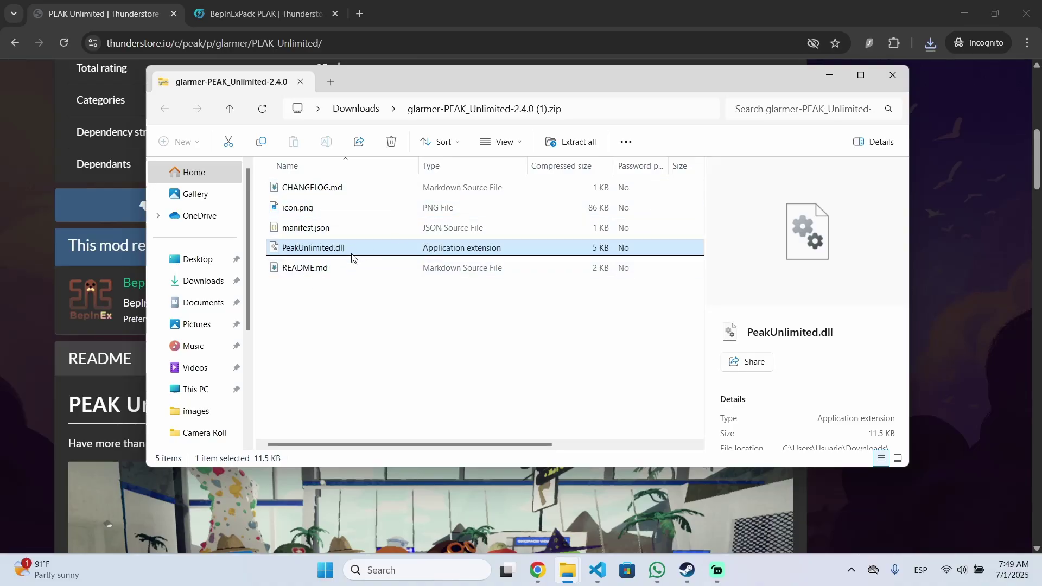
key("alt+Tab")
left_click_drag(397, 85, 642, 179)
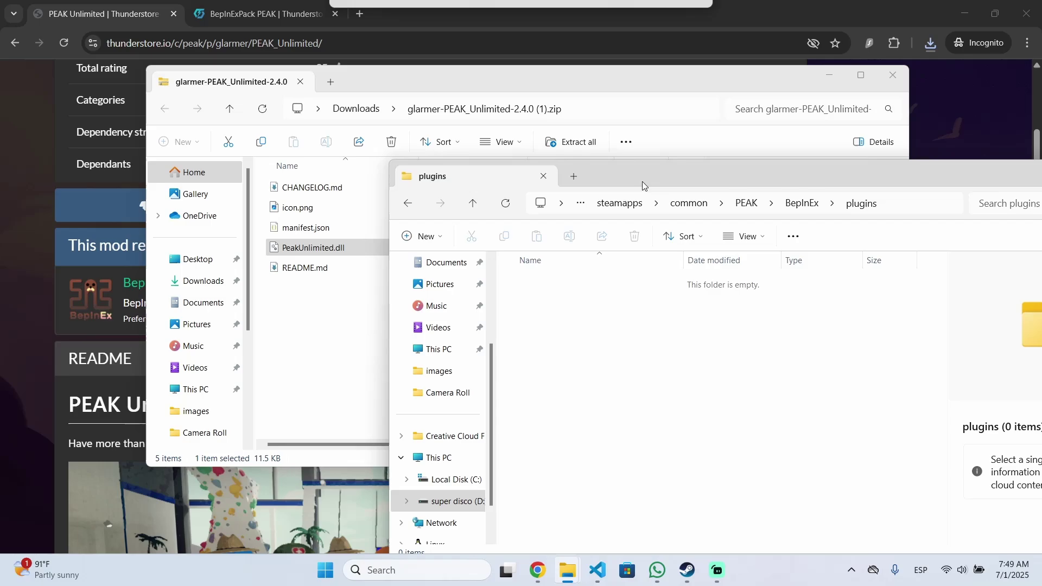
left_click_drag(325, 82, 233, 61)
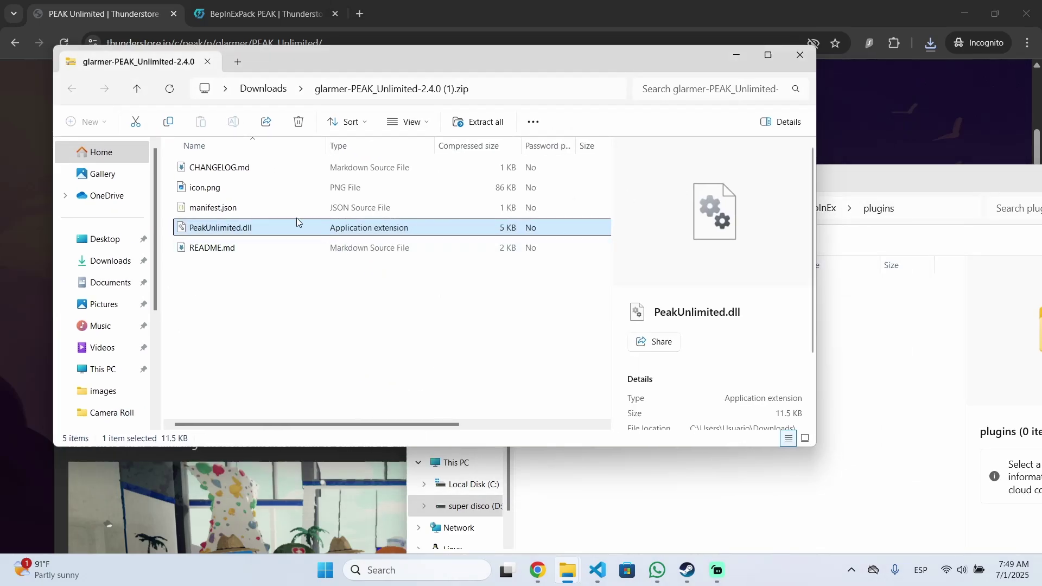
left_click_drag(298, 223, 882, 326)
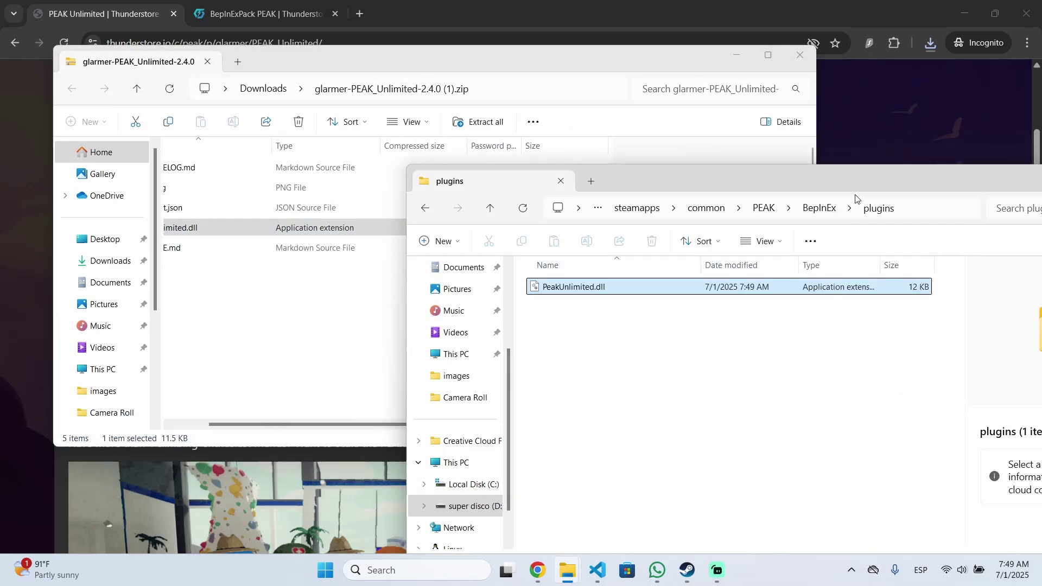
left_click_drag(849, 178, 720, 104)
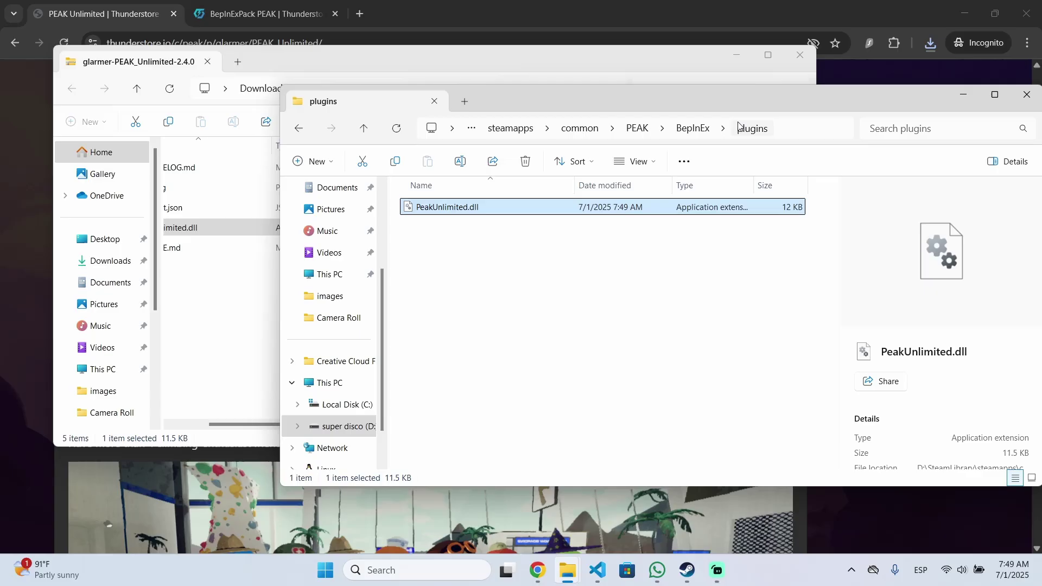
left_click(631, 129)
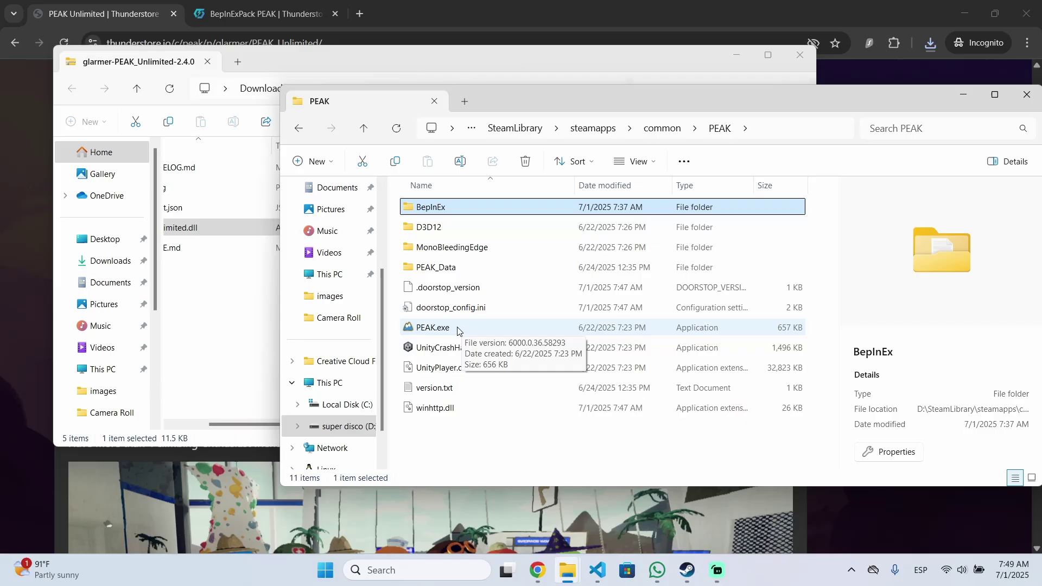
Return to the All mods listing and open the MoreSkins mod page.
left_click(31, 301)
scroll(32, 301, "up", 8)
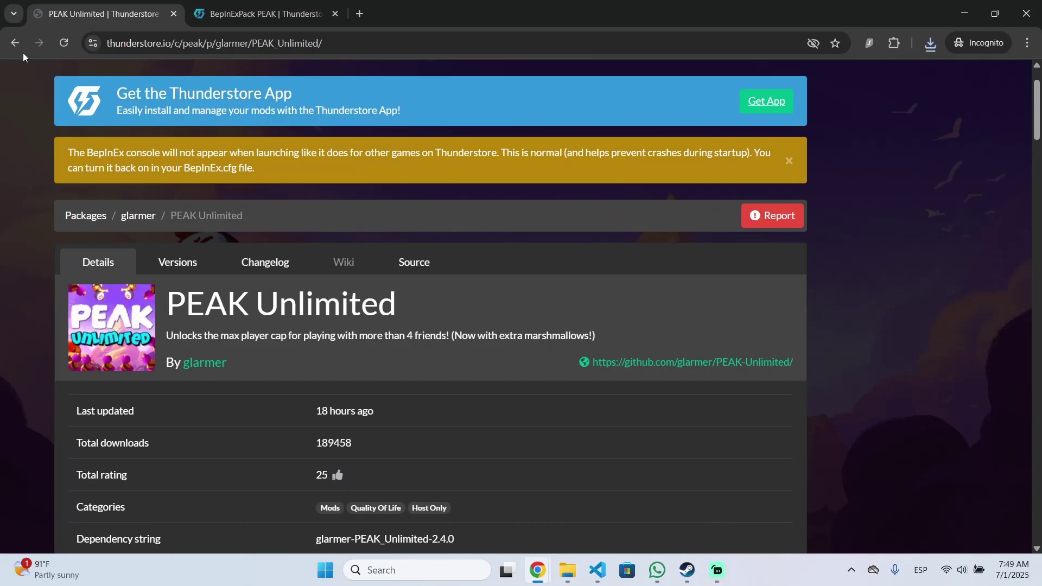
left_click(15, 43)
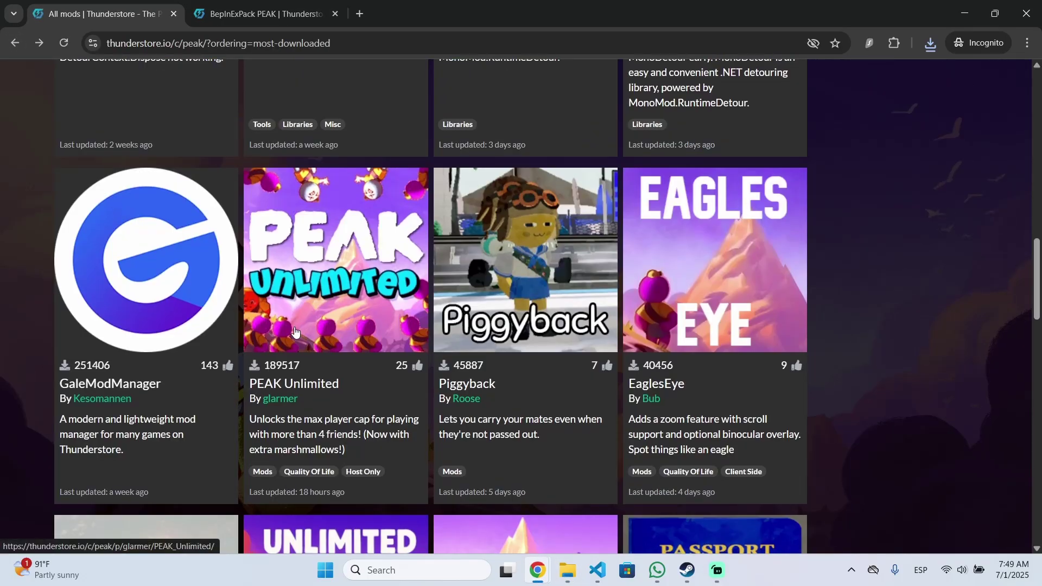
scroll(295, 331, "down", 5)
left_click(65, 298)
scroll(42, 297, "down", 1)
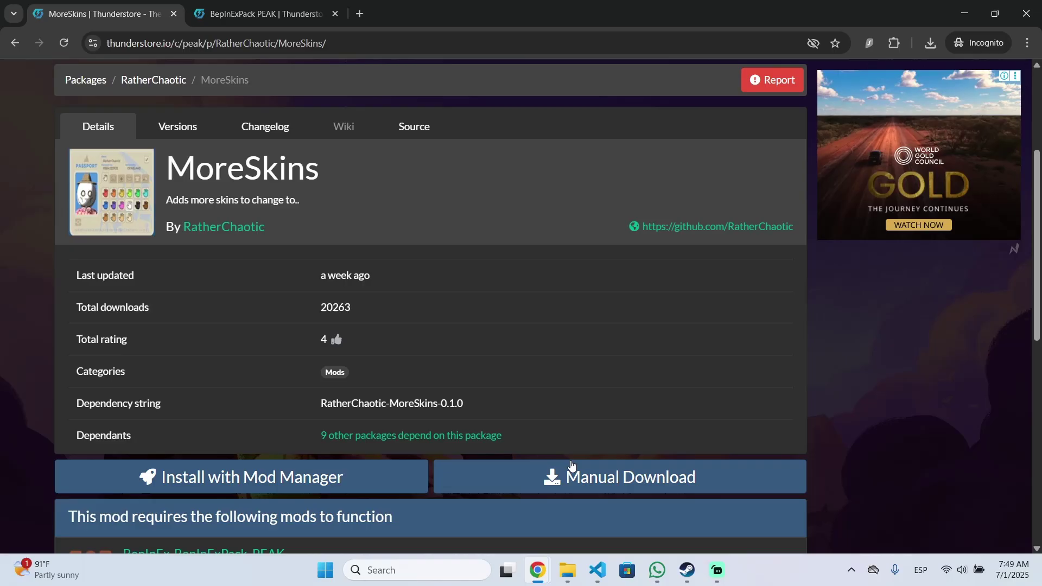
Save the MoreSkins 0.1.0 zip to Downloads and open it from recent downloads.
left_click(571, 466)
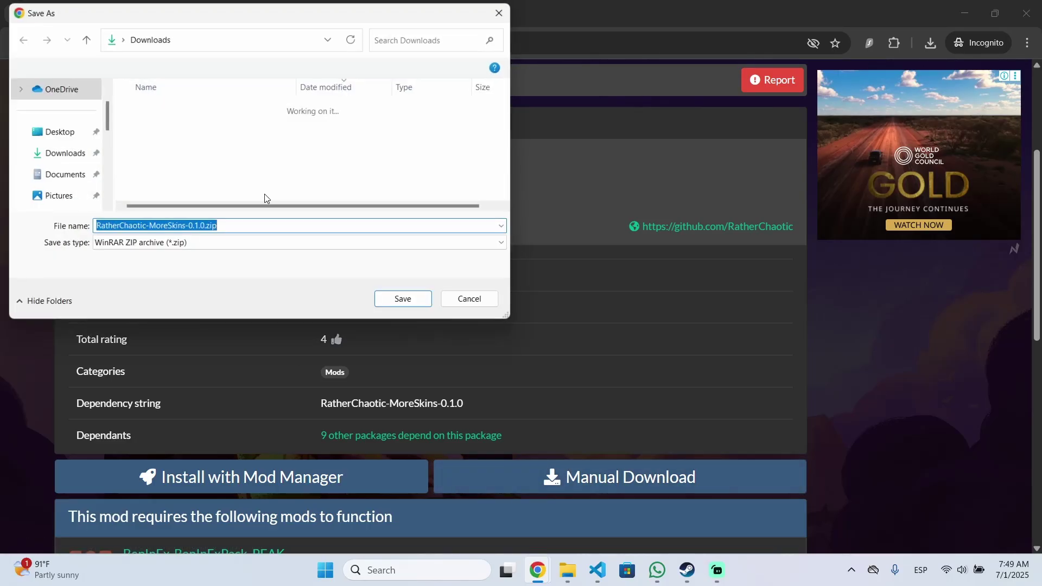
left_click(406, 302)
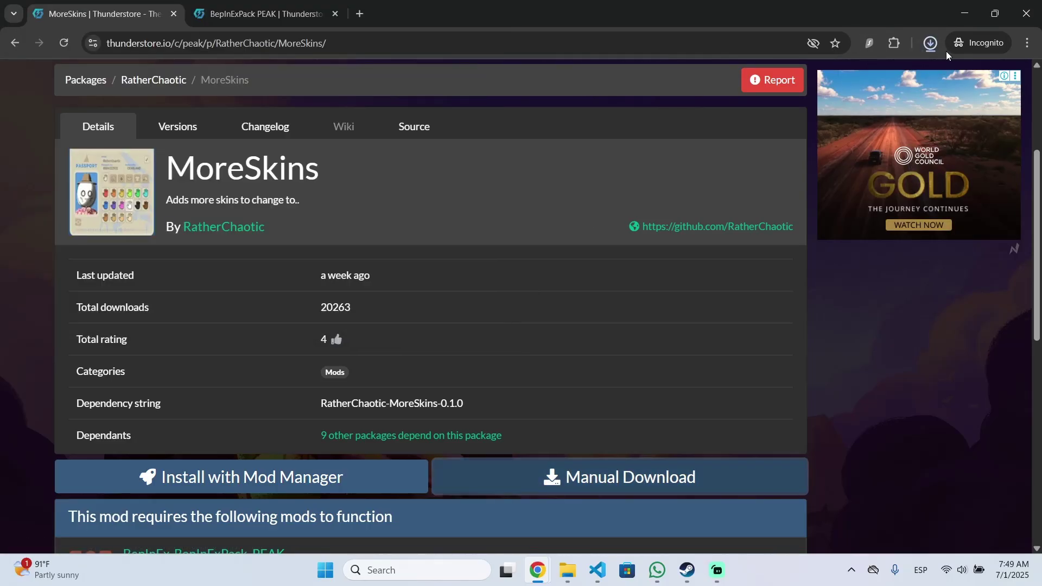
left_click(792, 110)
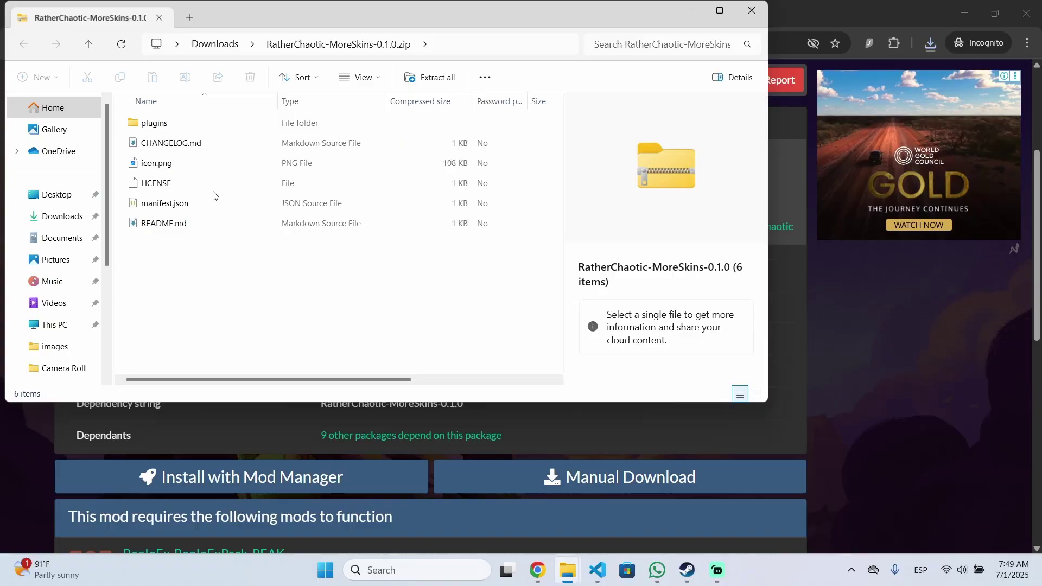
left_click(752, 10)
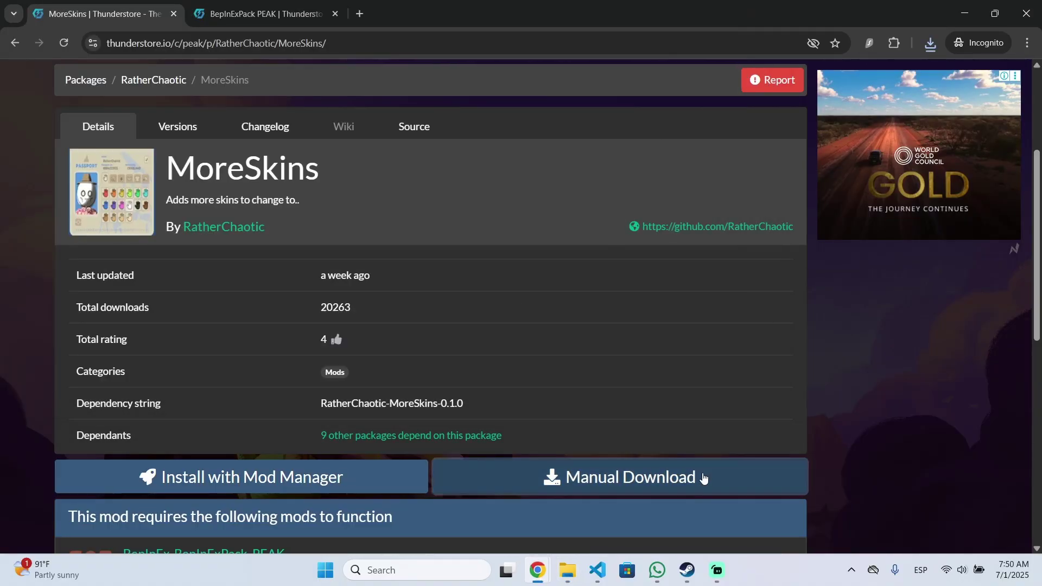
left_click(928, 52)
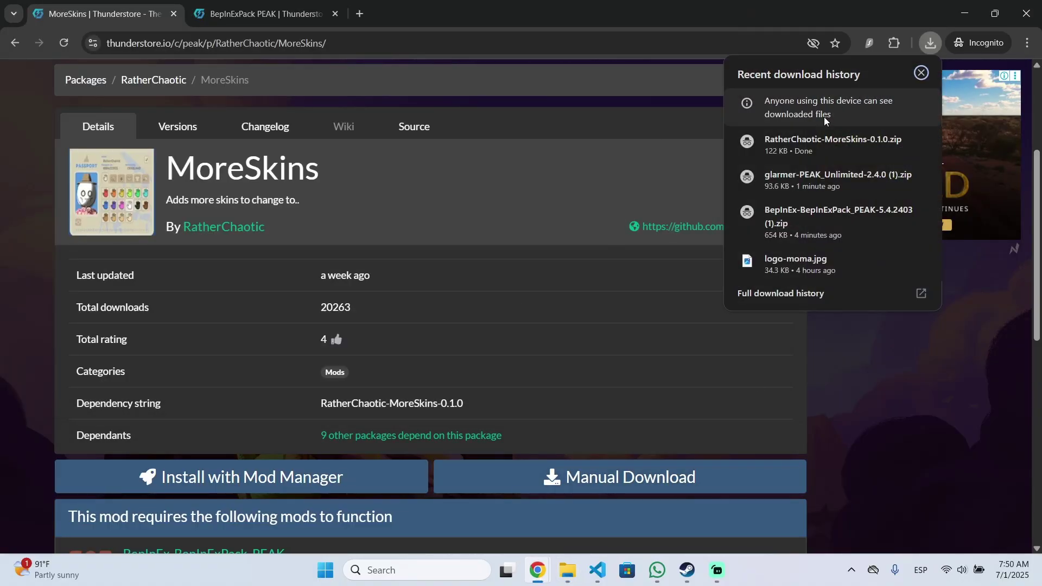
left_click(816, 137)
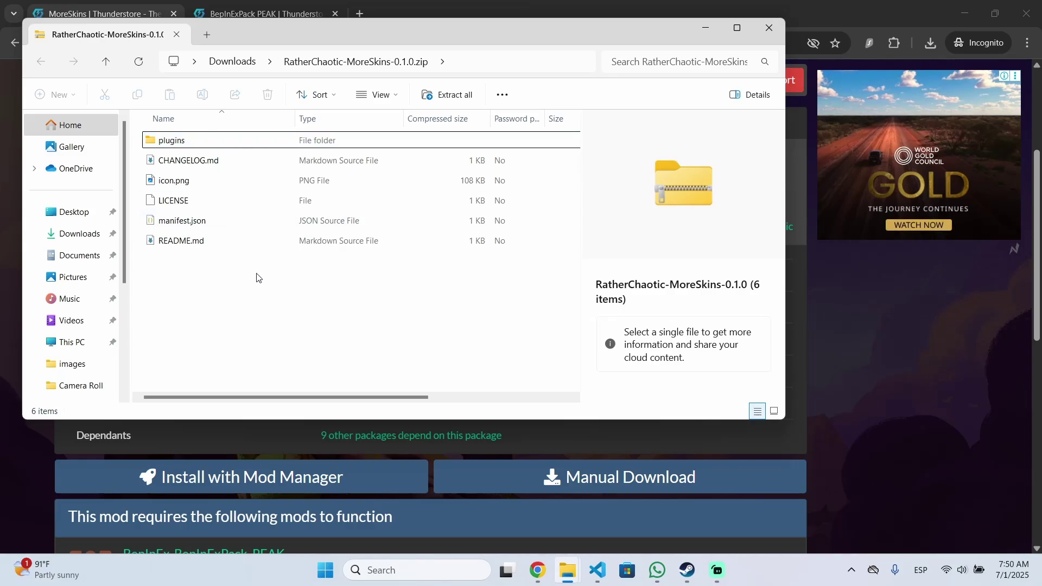
Copy the MoreSkins DLL from the zip's plugins folder into PEAK's BepInEx\plugins folder.
left_click_drag(258, 277, 282, 157)
left_click(235, 273)
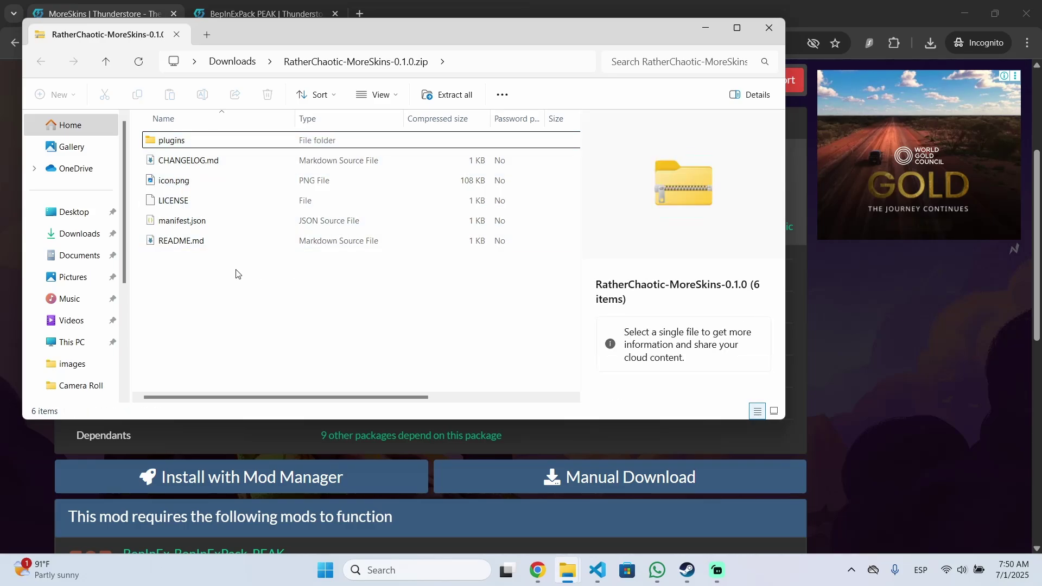
double_click(245, 143)
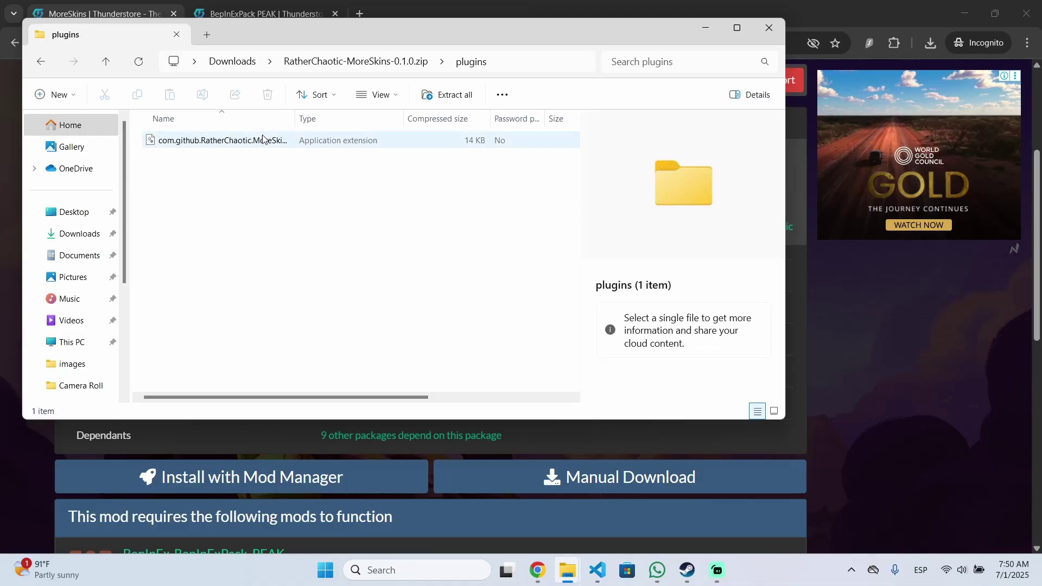
left_click_drag(303, 144, 349, 171)
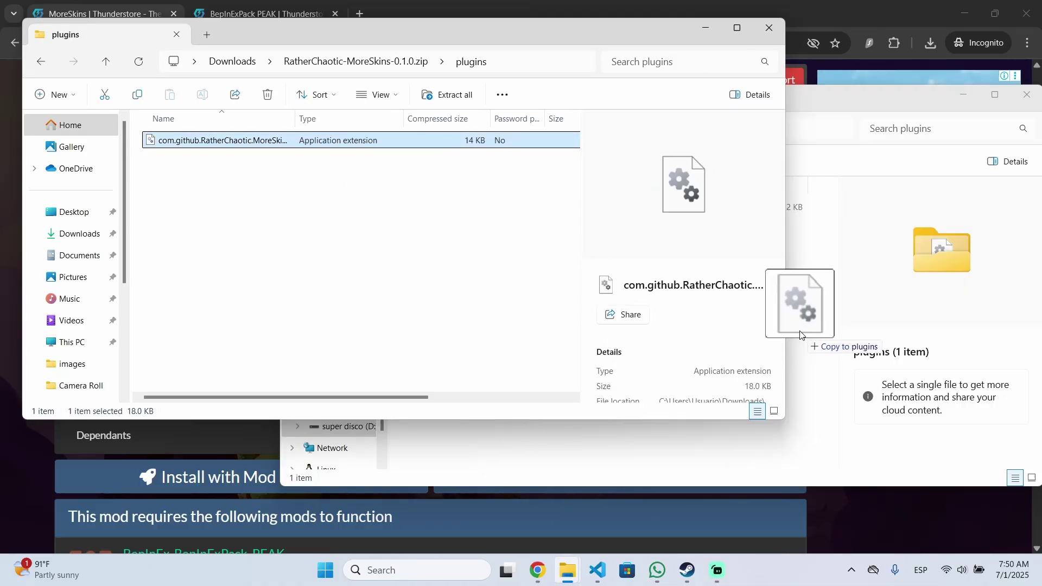
left_click_drag(800, 334, 801, 333)
left_click(644, 138)
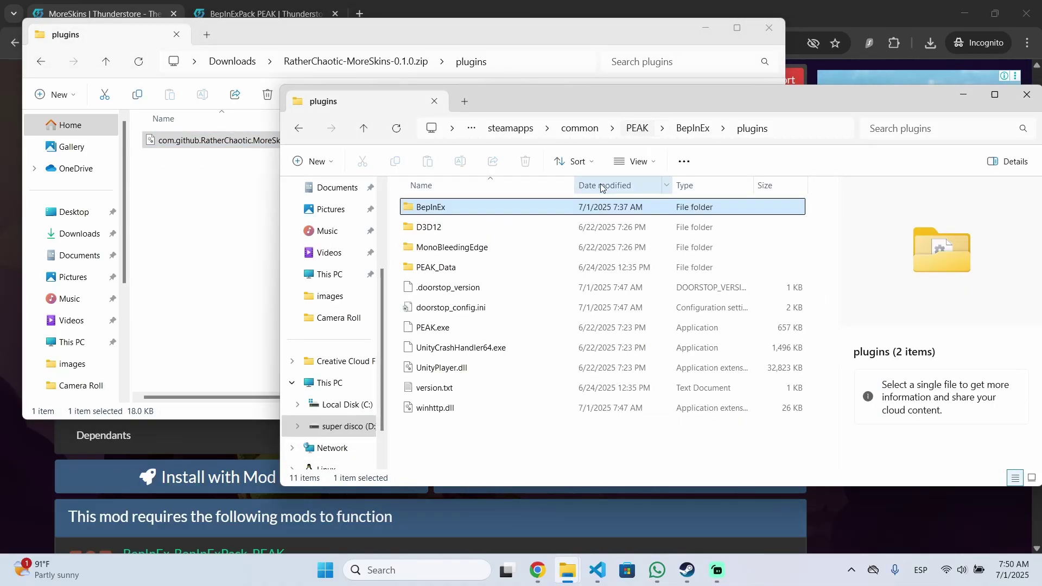
Launch PEAK.exe, open the passport, and try tan, peach, white, purple, then blue gloves.
double_click(464, 327)
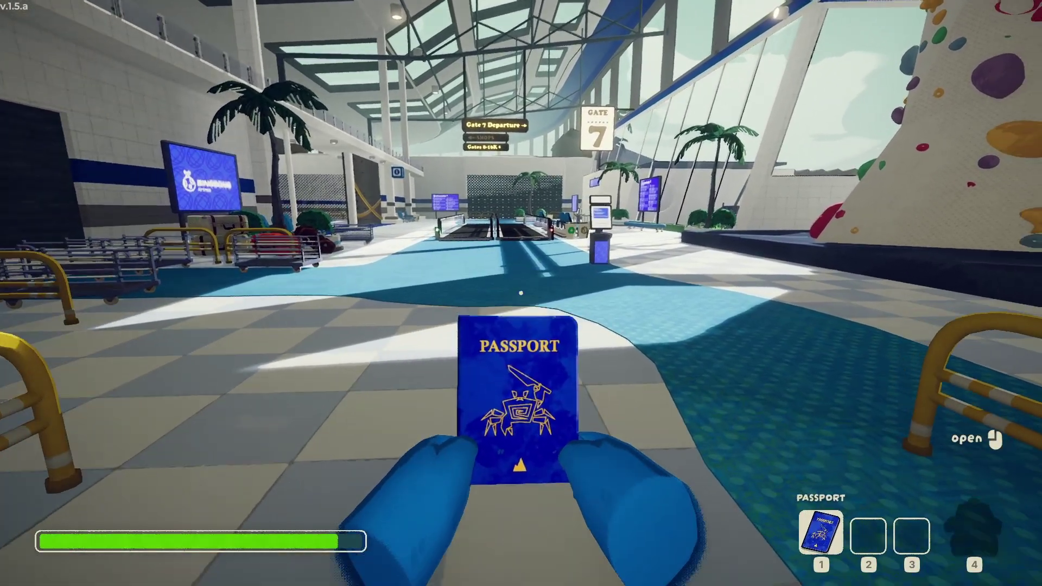
left_click(520, 293)
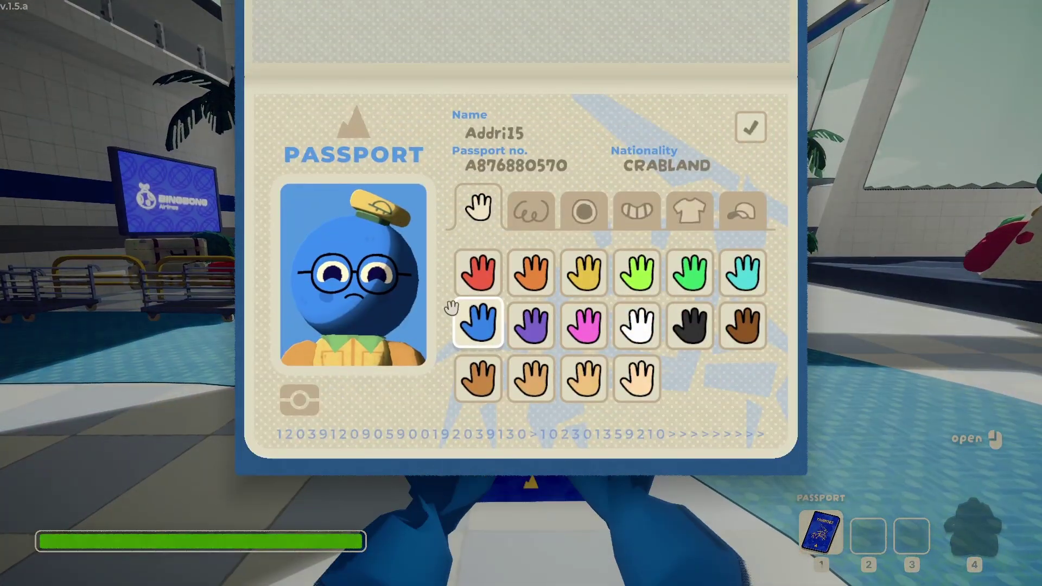
left_click(606, 383)
left_click(634, 374)
left_click(630, 328)
left_click(510, 326)
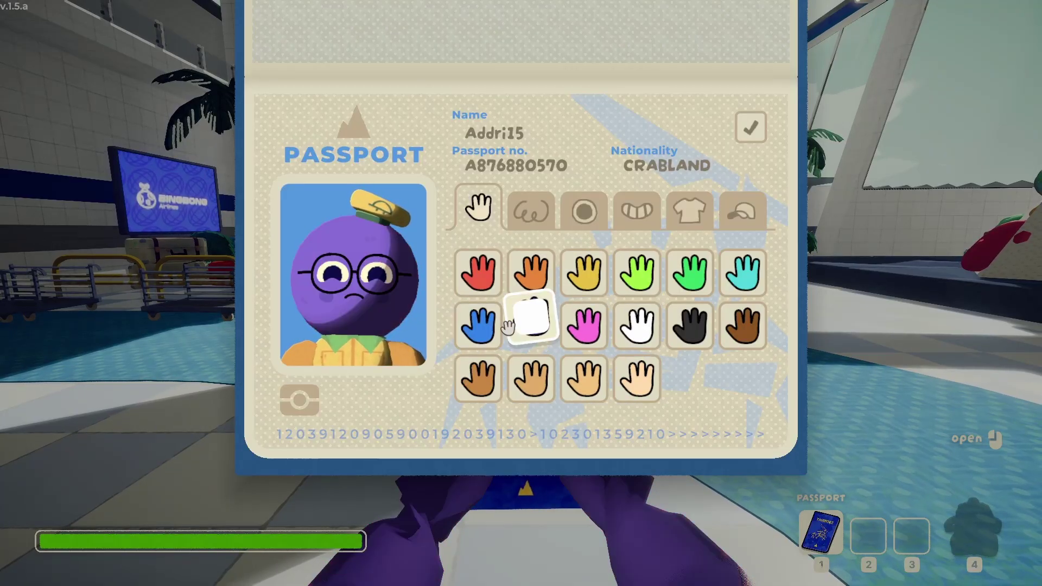
left_click(479, 326)
Browse the eyes, mouth, shirt and hat skin options, ending back on glove colours.
left_click(531, 214)
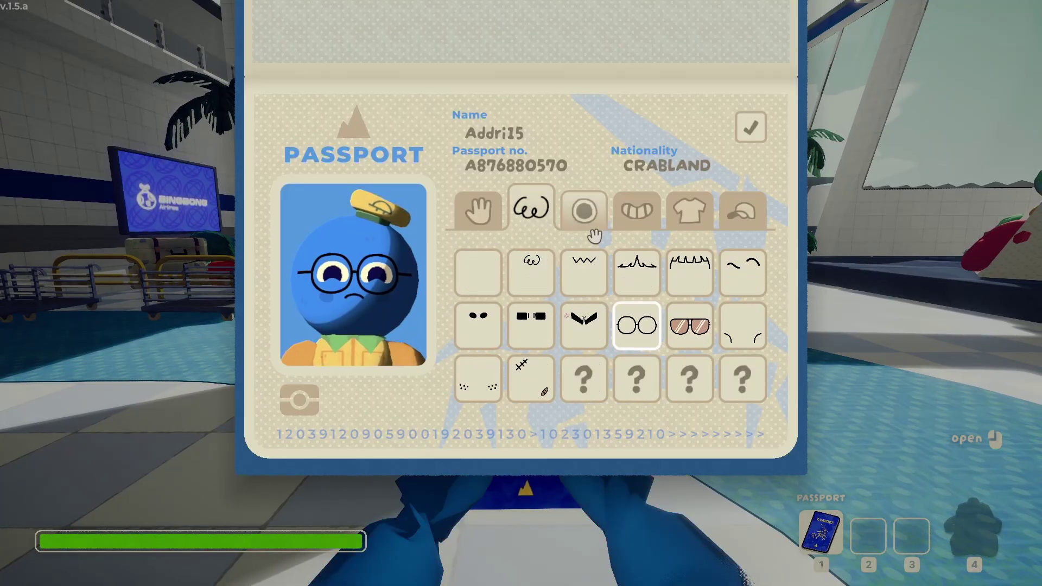
left_click(624, 224)
left_click(689, 213)
left_click(741, 214)
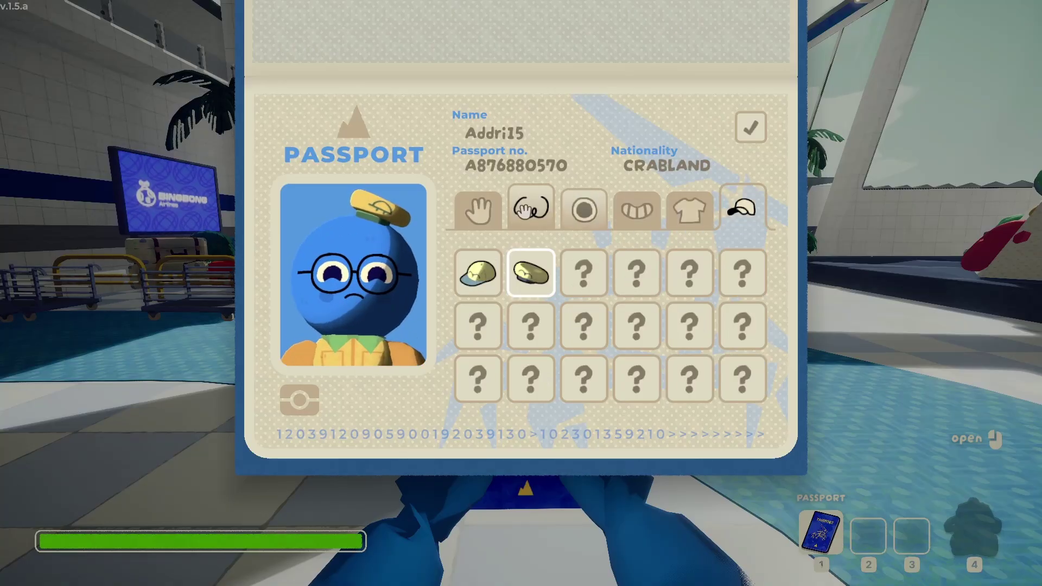
left_click(489, 219)
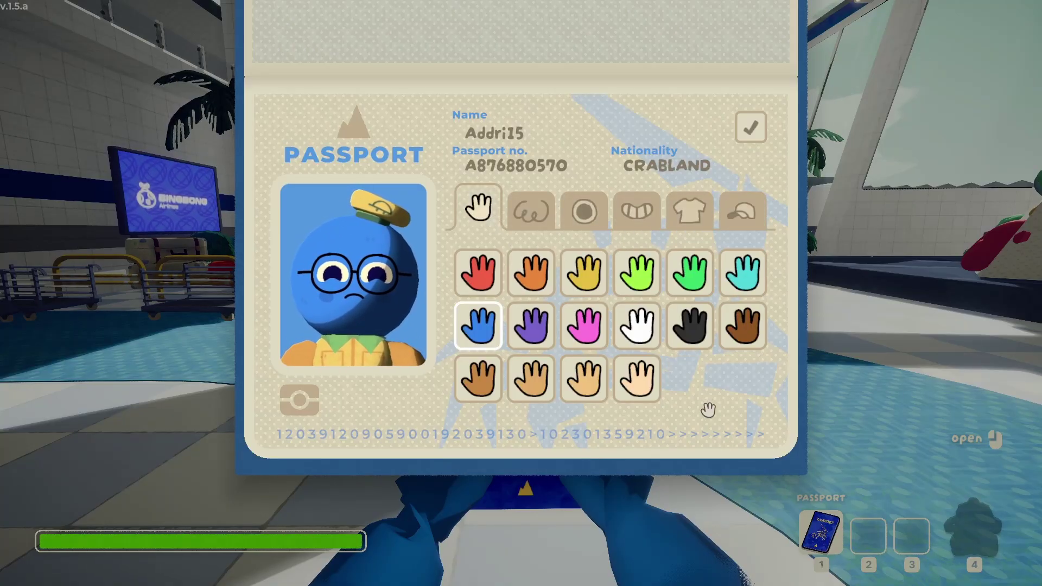